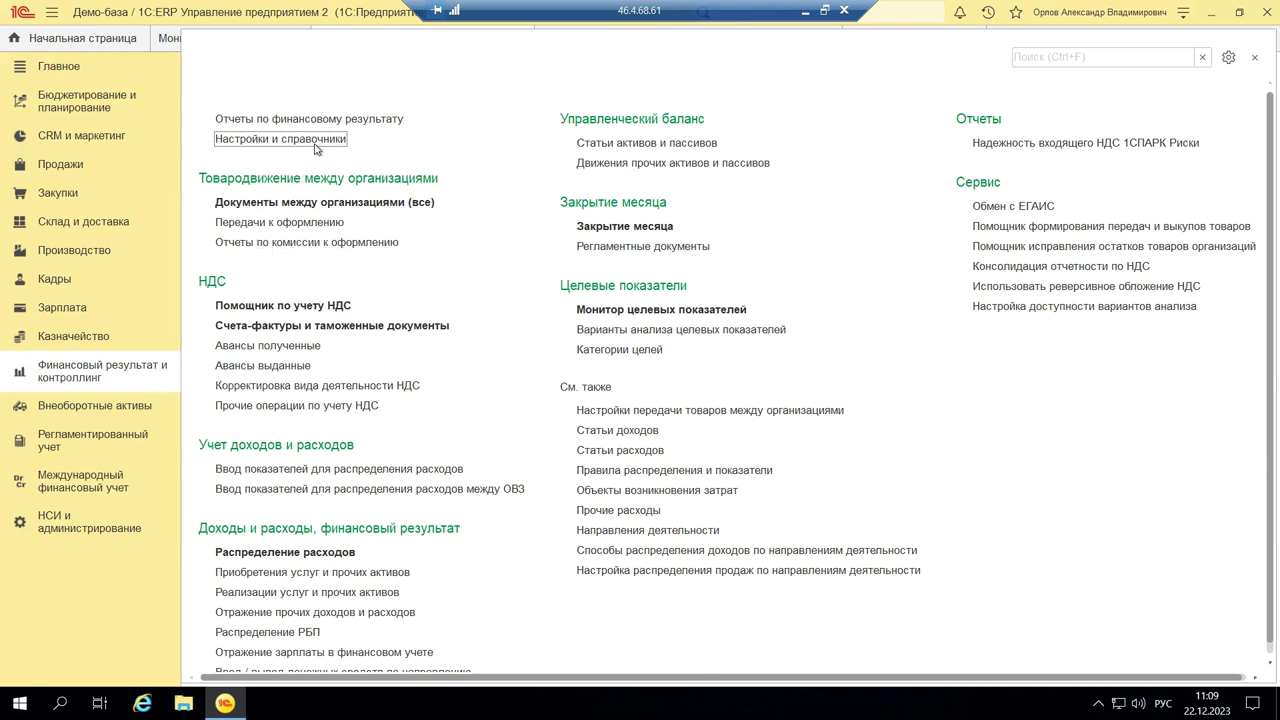
# Open the Направления деятельности directory from the financial result settings and expand Производственная деятельность, Деловой союз and Контракты ГОЗ
pyautogui.click(323, 139)
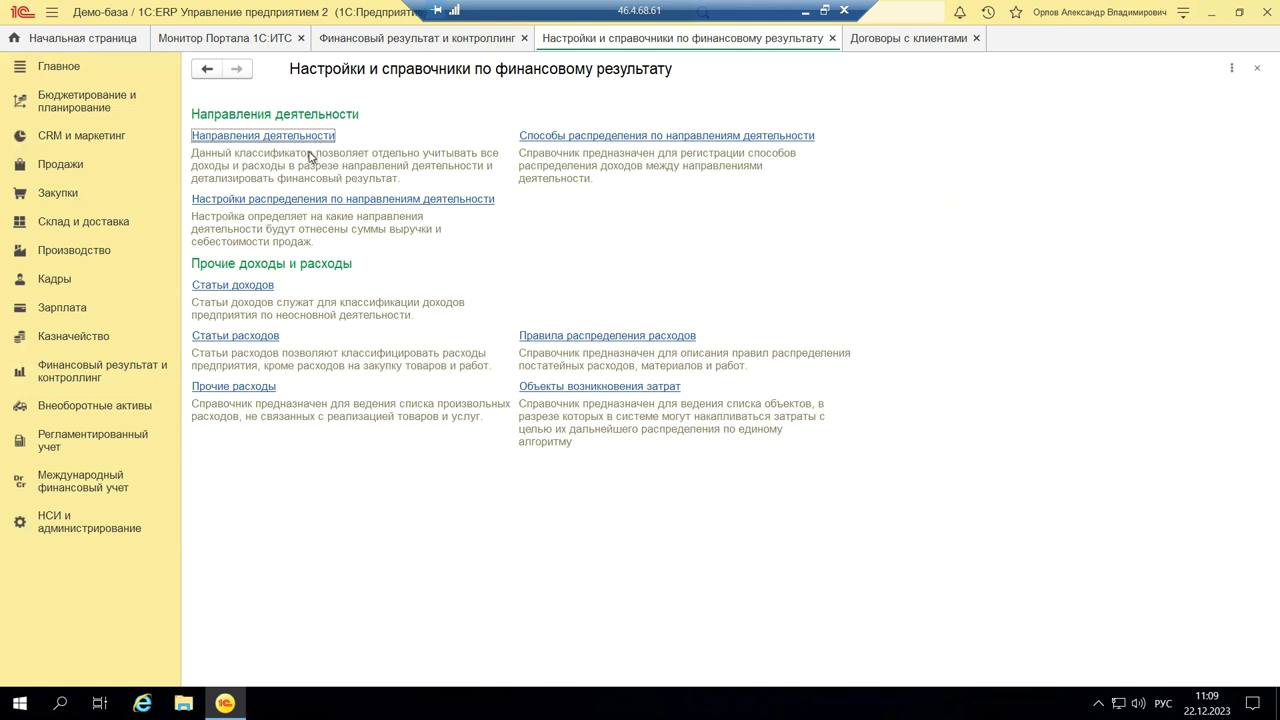
pyautogui.press('Return')
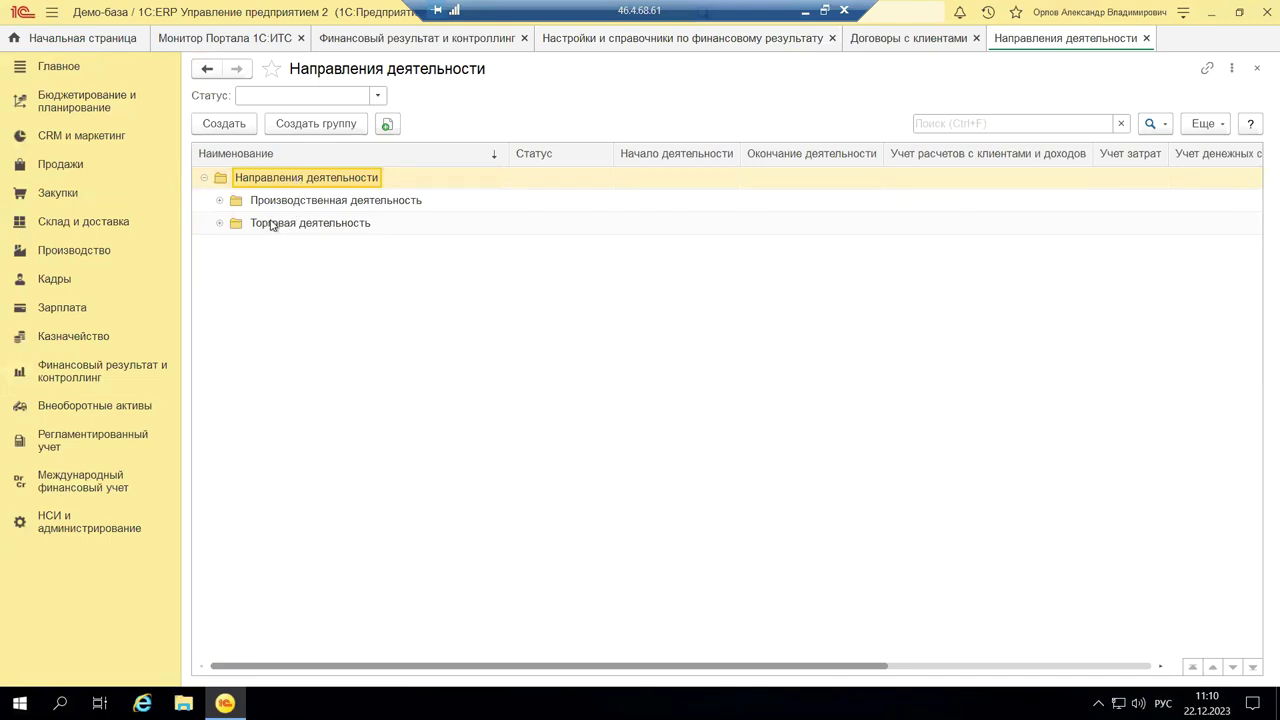
pyautogui.click(220, 201)
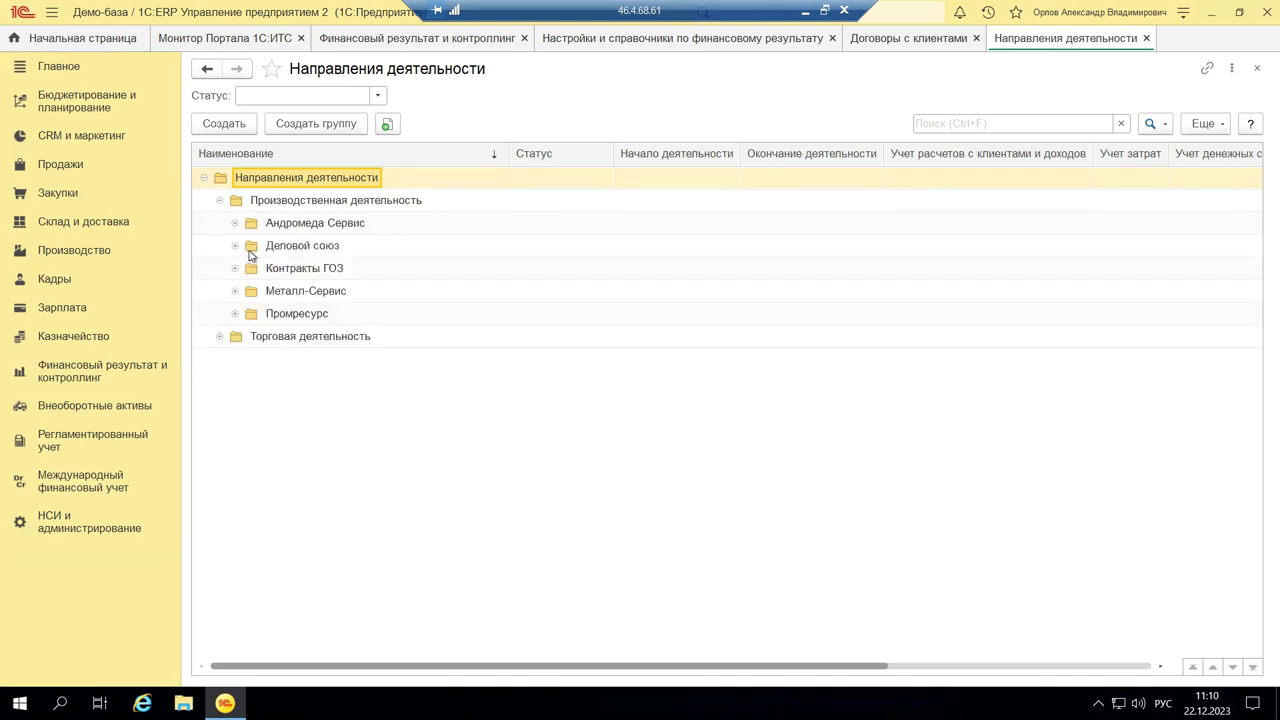
pyautogui.click(235, 247)
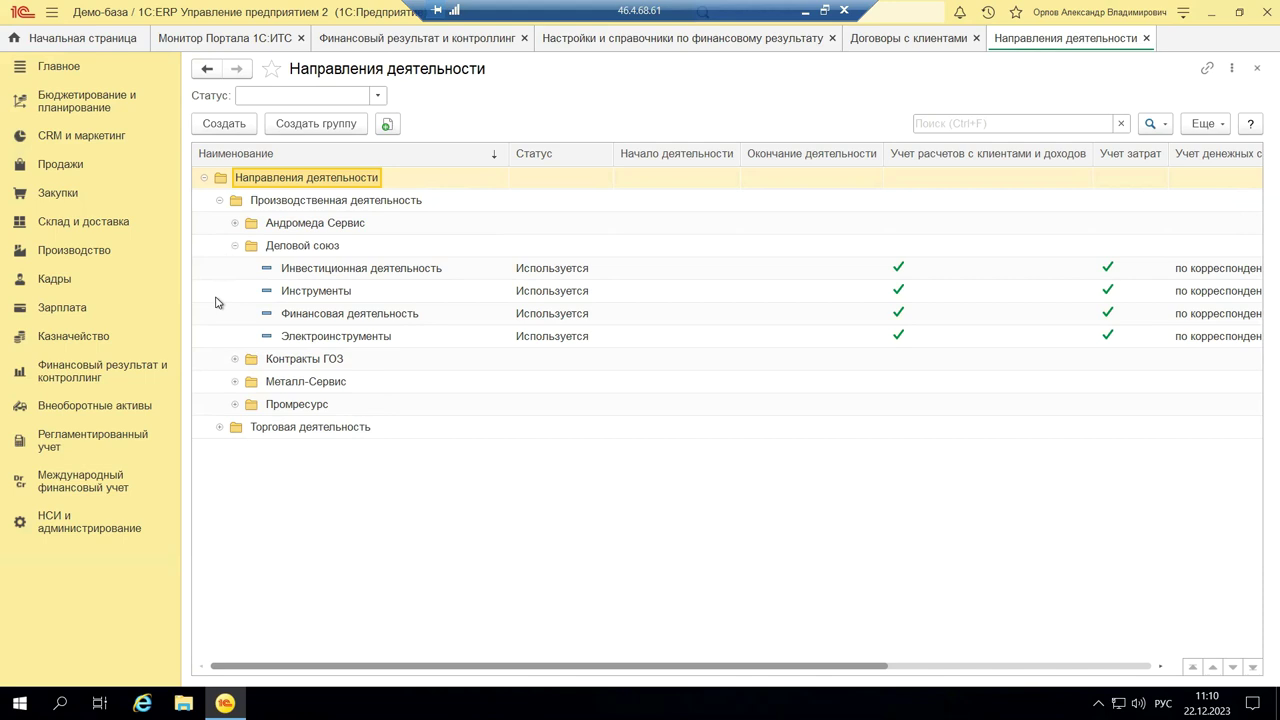
pyautogui.click(235, 361)
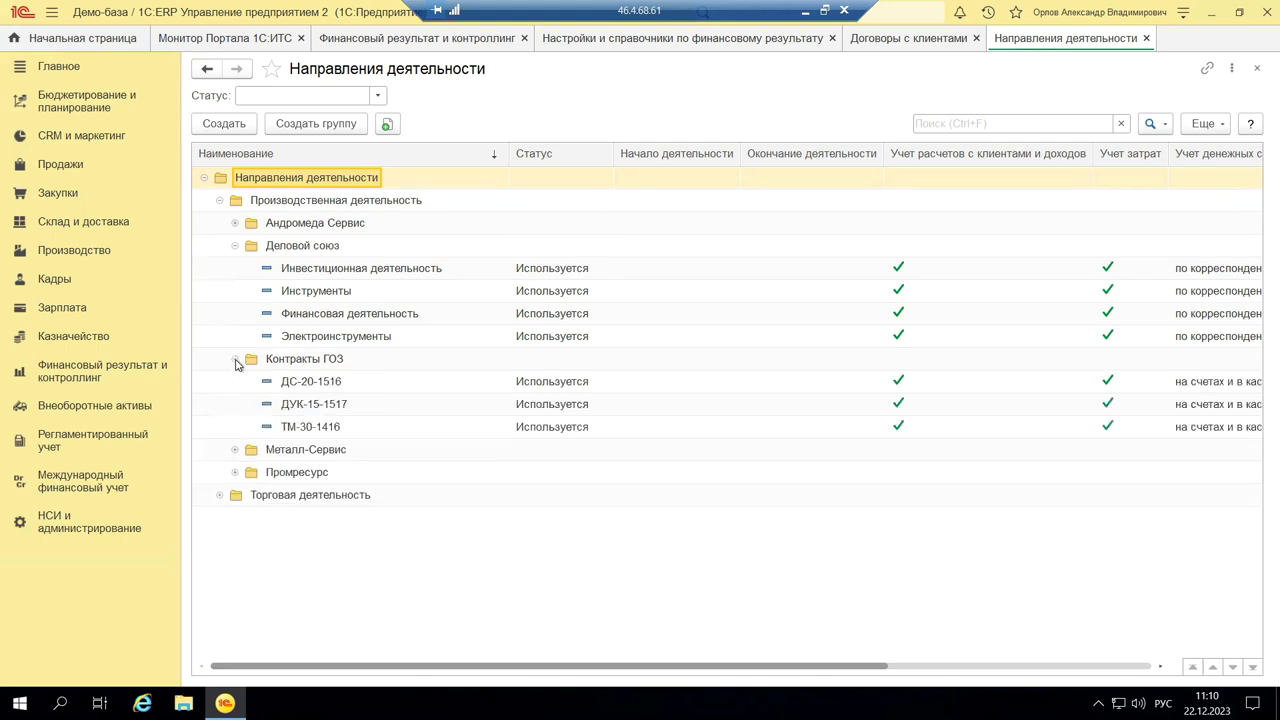
# Open the ДС-20-1516 activity direction under Контракты ГОЗ and review its contract and analytical accounting settings
pyautogui.click(296, 384)
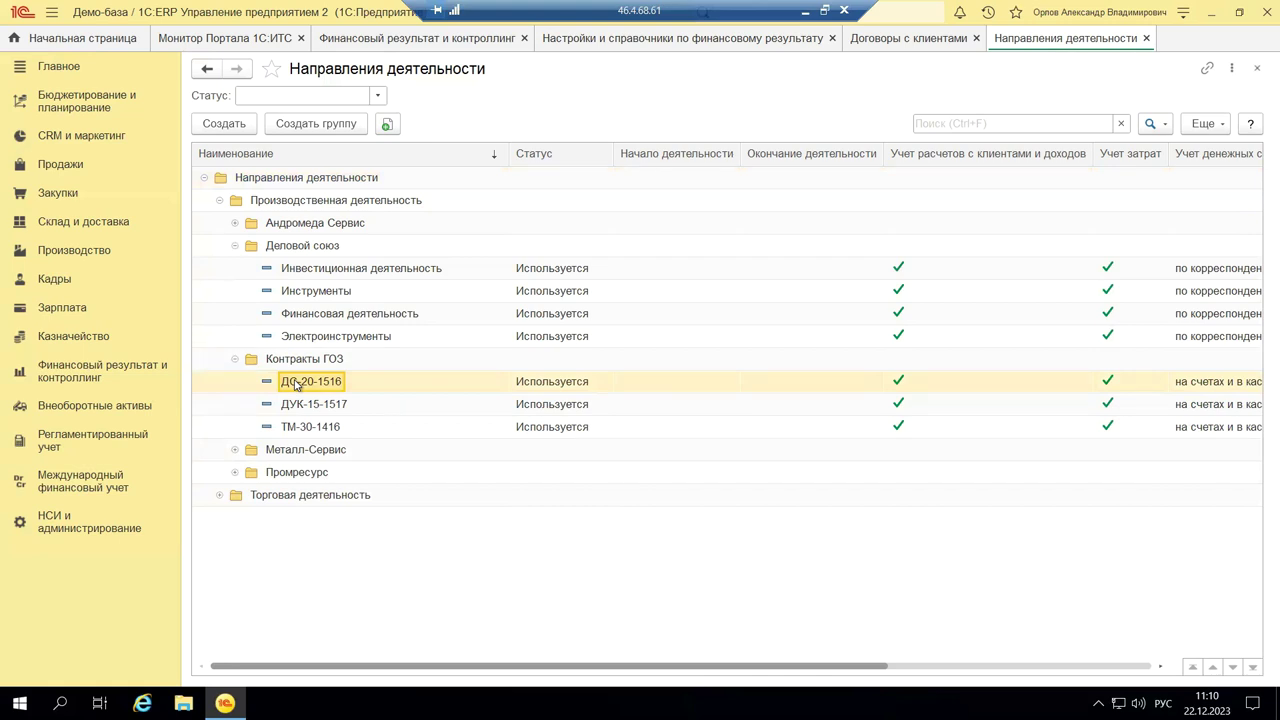
pyautogui.doubleClick(296, 384)
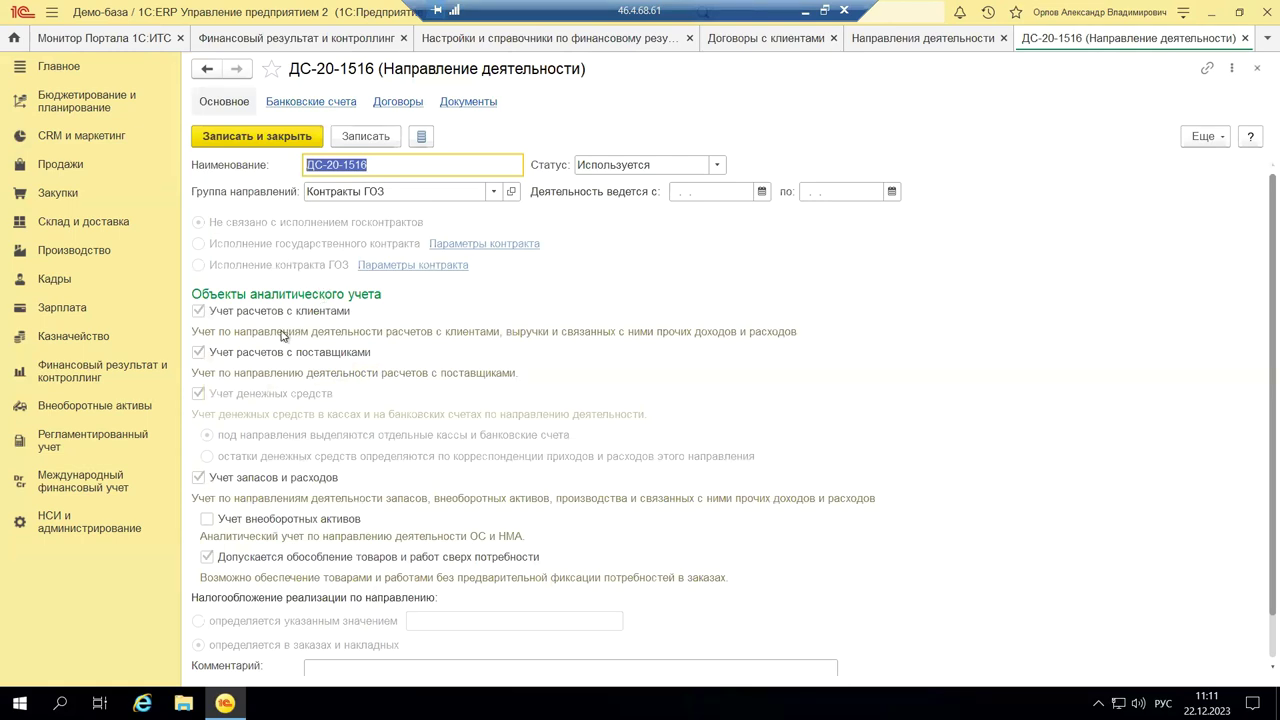
pyautogui.scroll(-1, 281, 335)
pyautogui.scroll(1, 281, 337)
pyautogui.scroll(-1, 281, 337)
pyautogui.scroll(1, 281, 337)
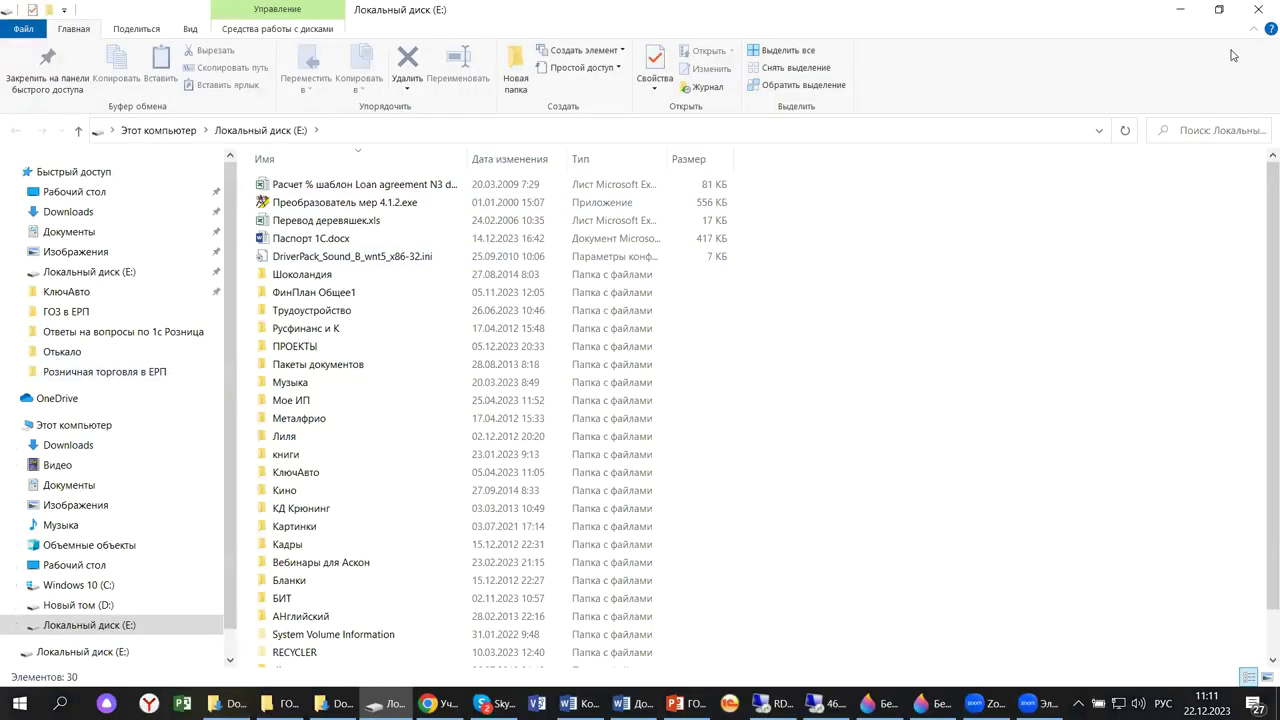
pyautogui.click(1259, 7)
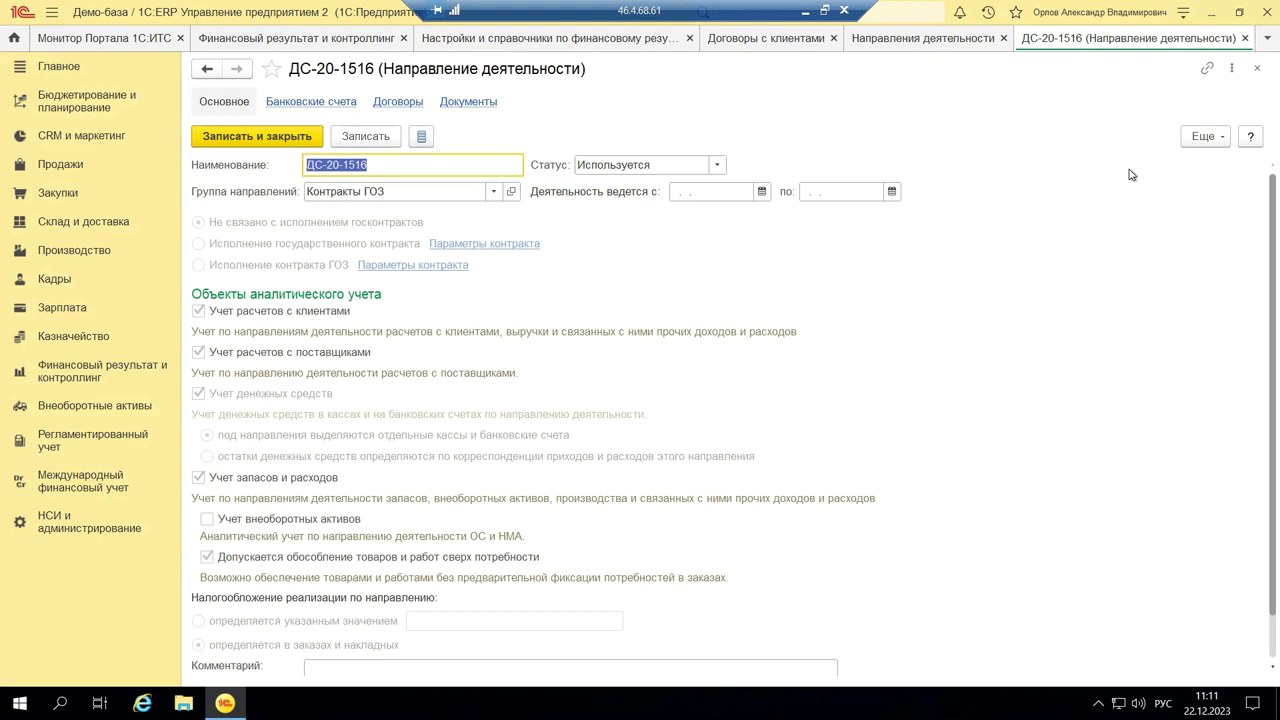
# Review the ДС-20-1516 bank account's general settings, payment order printing and bank exchange options, closing its card and the direction's card
pyautogui.click(322, 102)
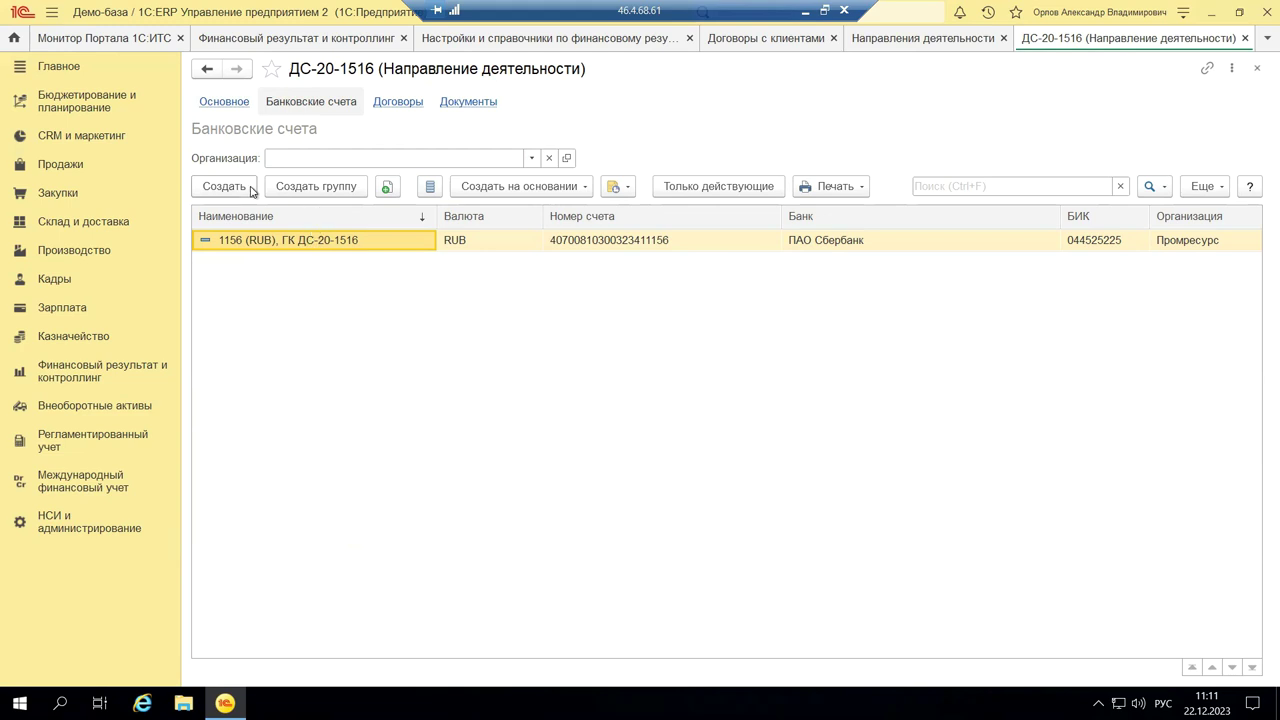
pyautogui.press('Return')
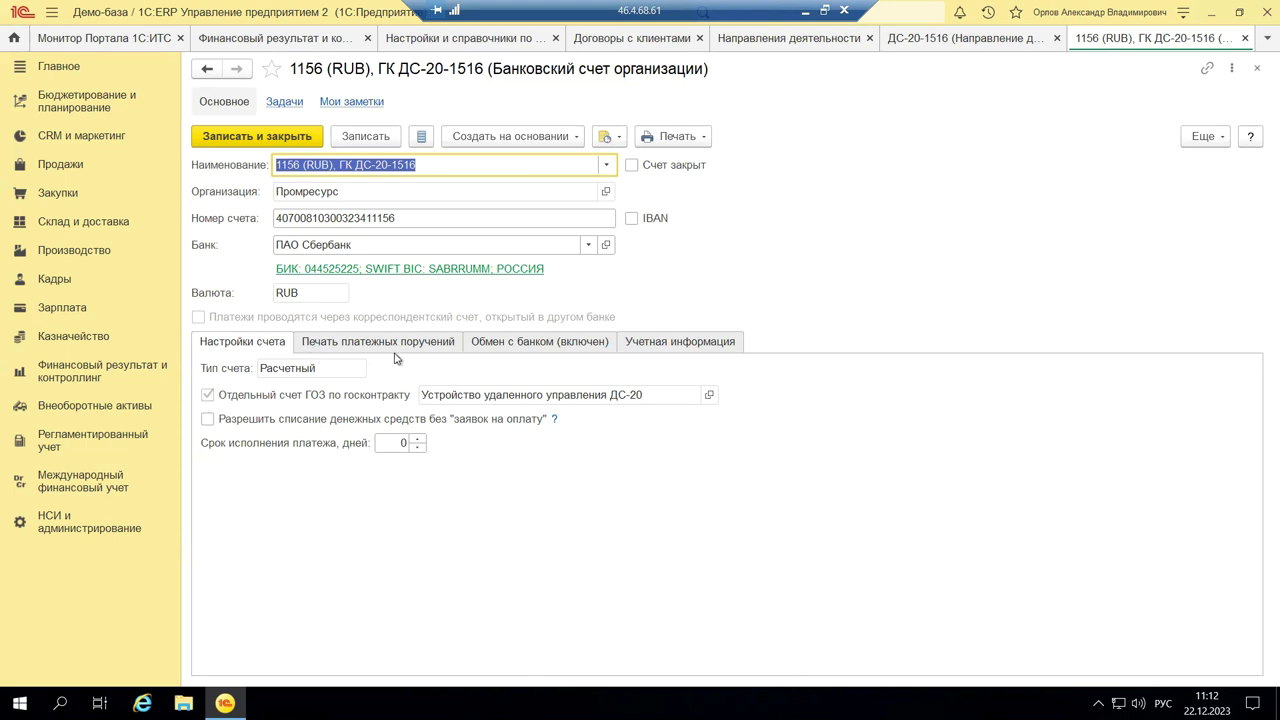
pyautogui.click(370, 345)
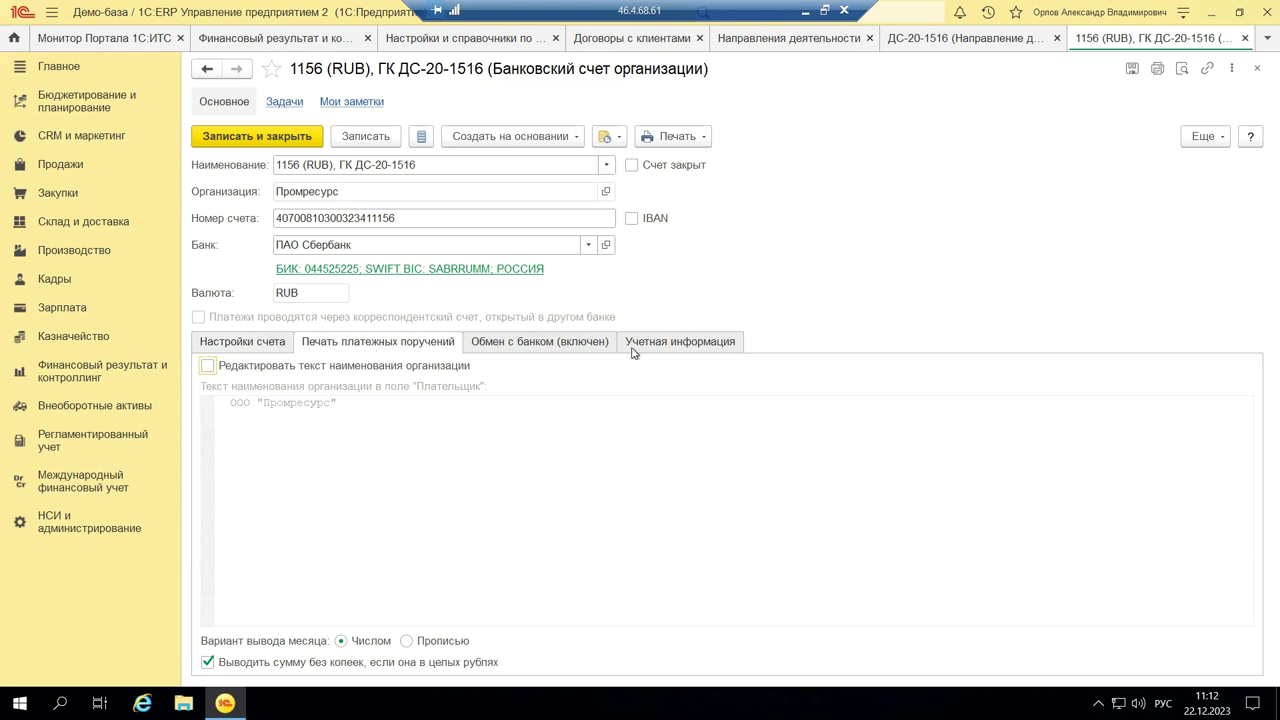
pyautogui.click(486, 345)
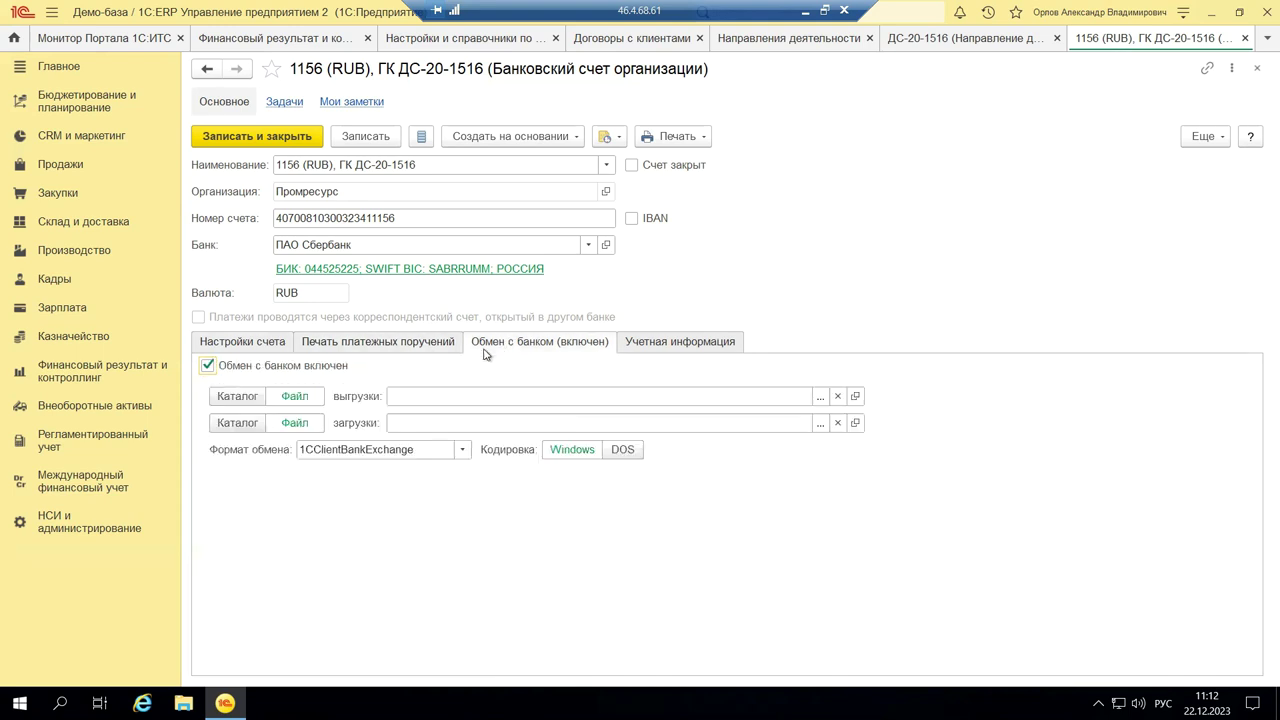
pyautogui.click(283, 344)
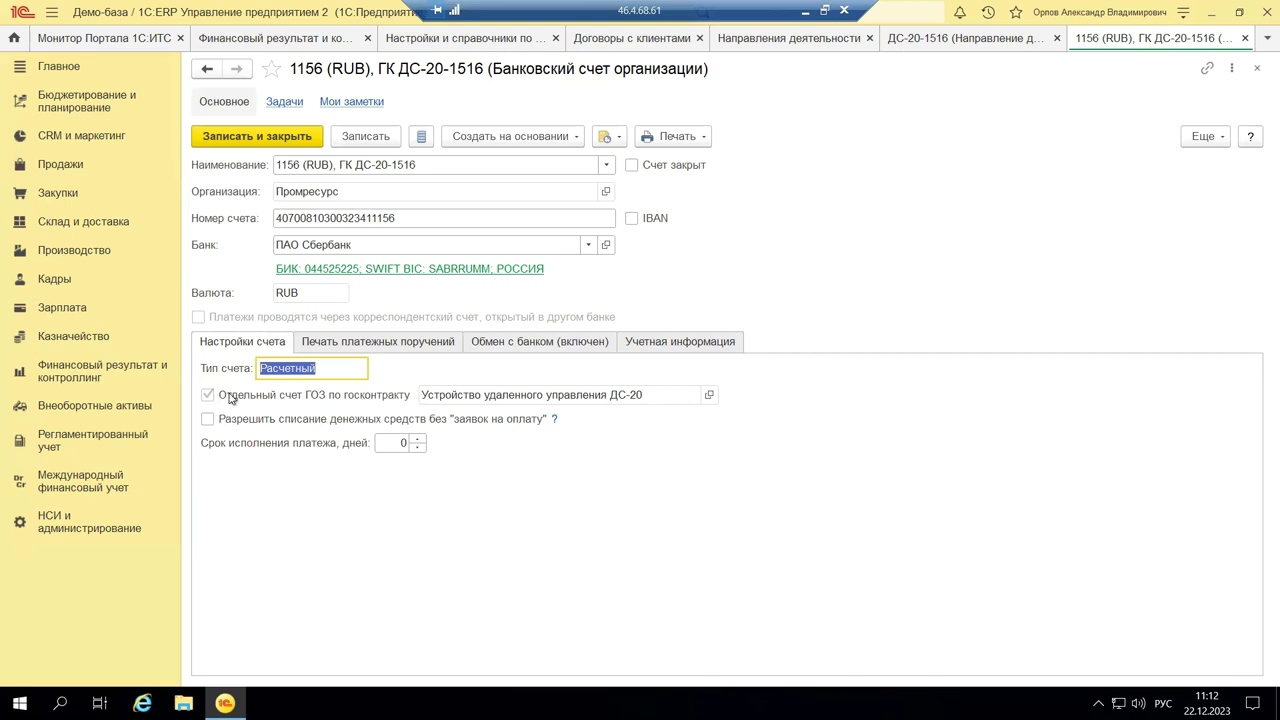
pyautogui.moveTo(230, 398)
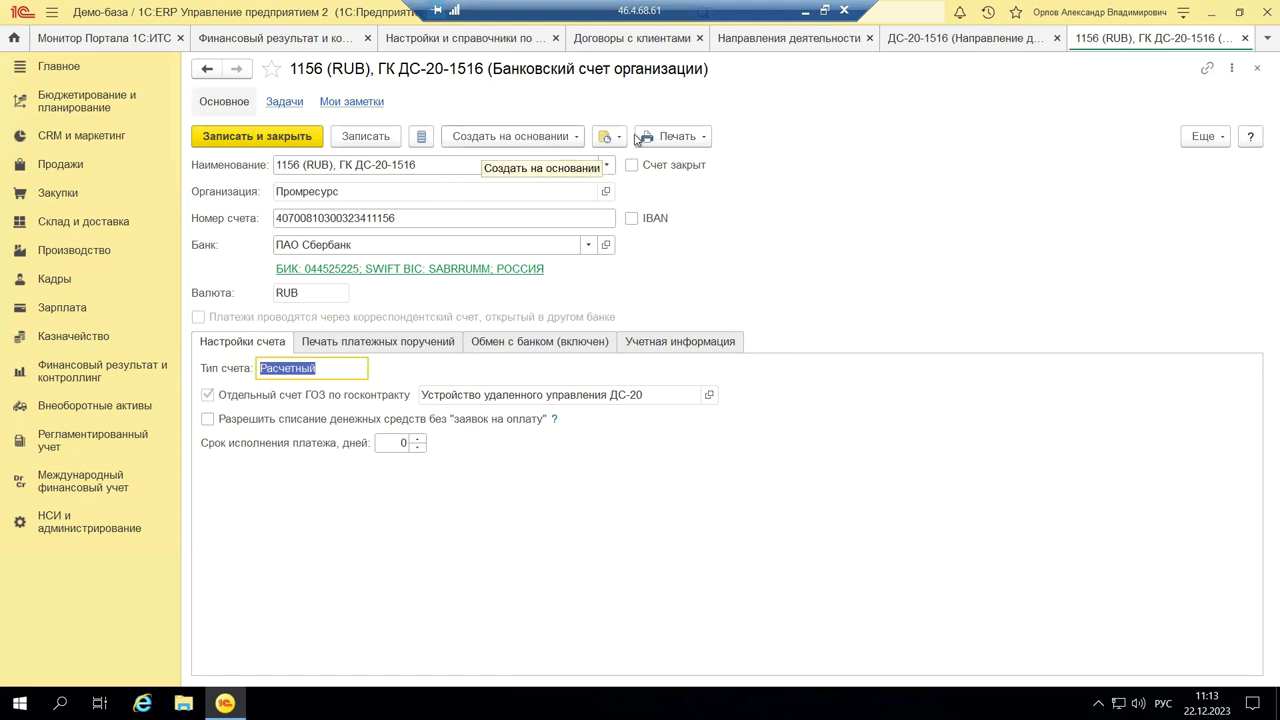
pyautogui.click(1256, 68)
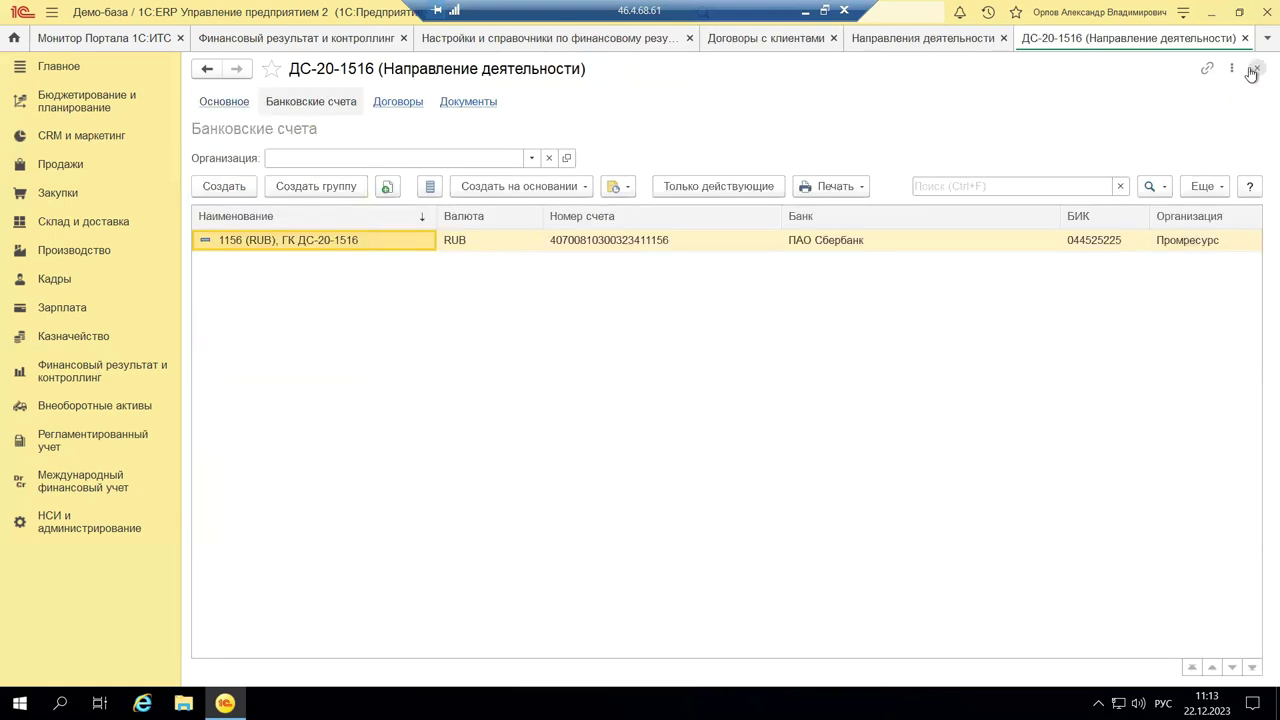
pyautogui.click(1256, 68)
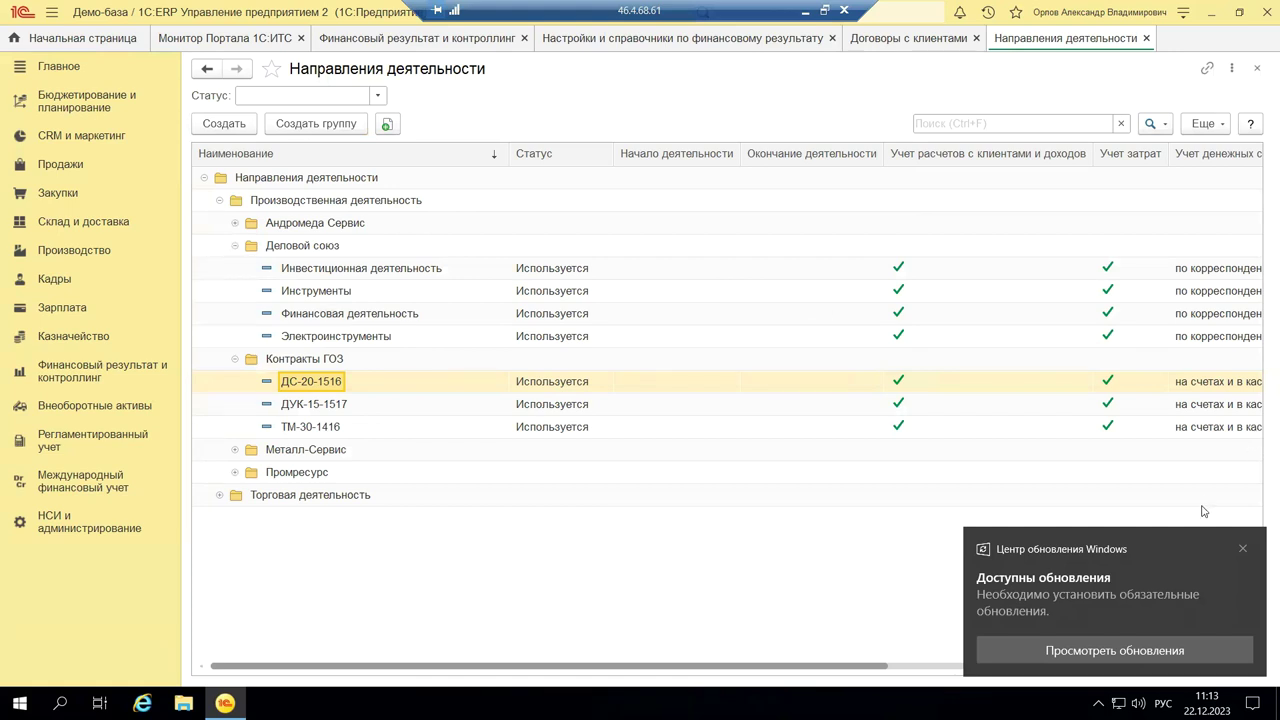
pyautogui.click(1240, 549)
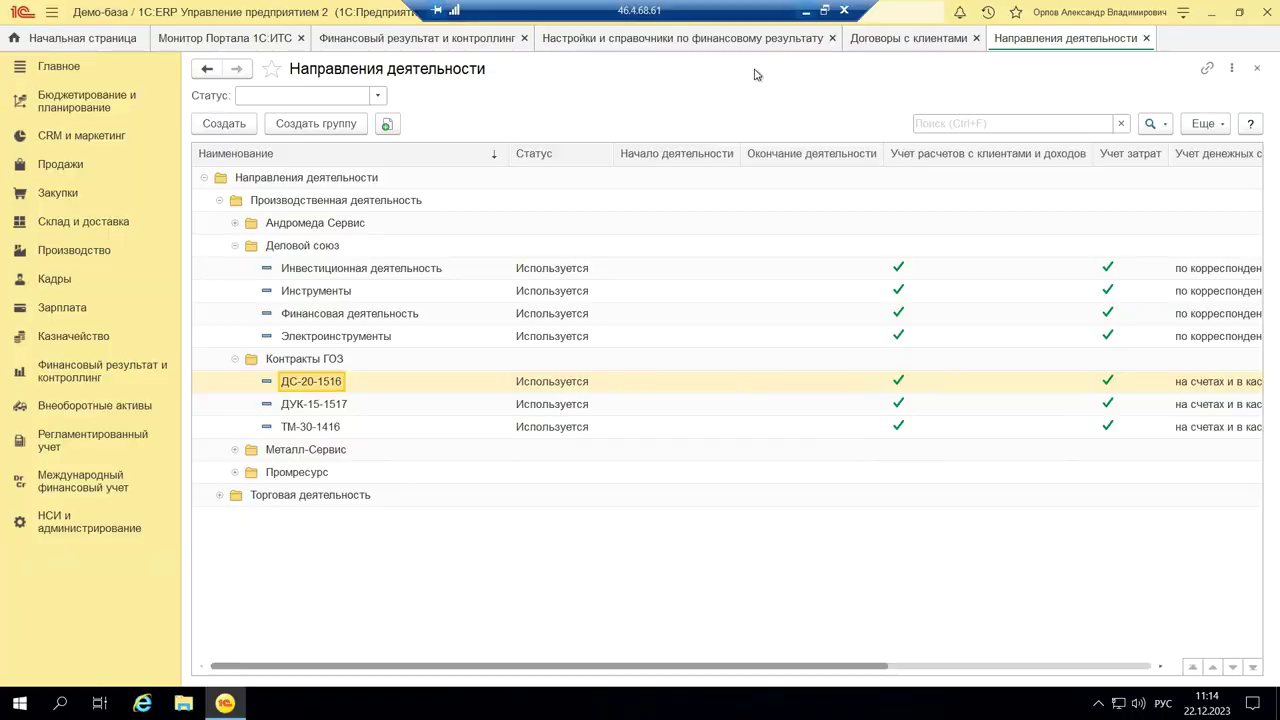
# Switch to the ГОЗ в ЕРП.pptx presentation in PowerPoint and view slides 11 and 12 on warehouse inventory rules
pyautogui.hotkey('alt', 'Tab')
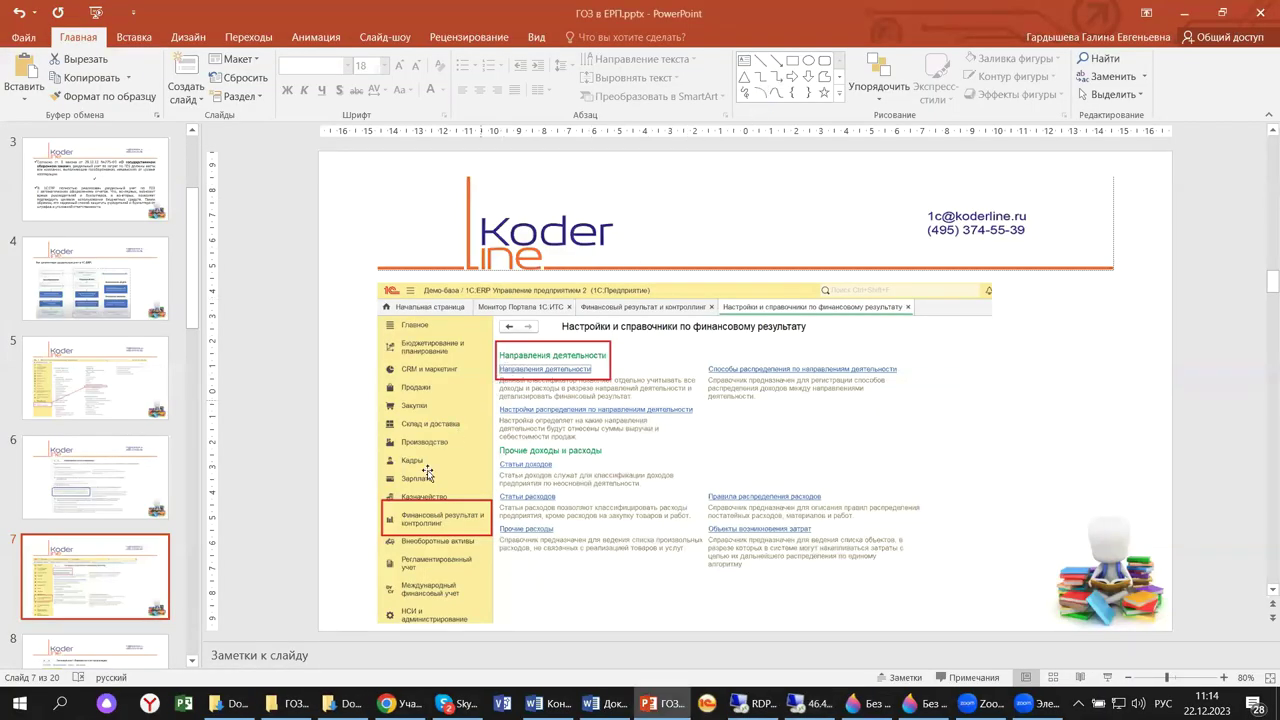
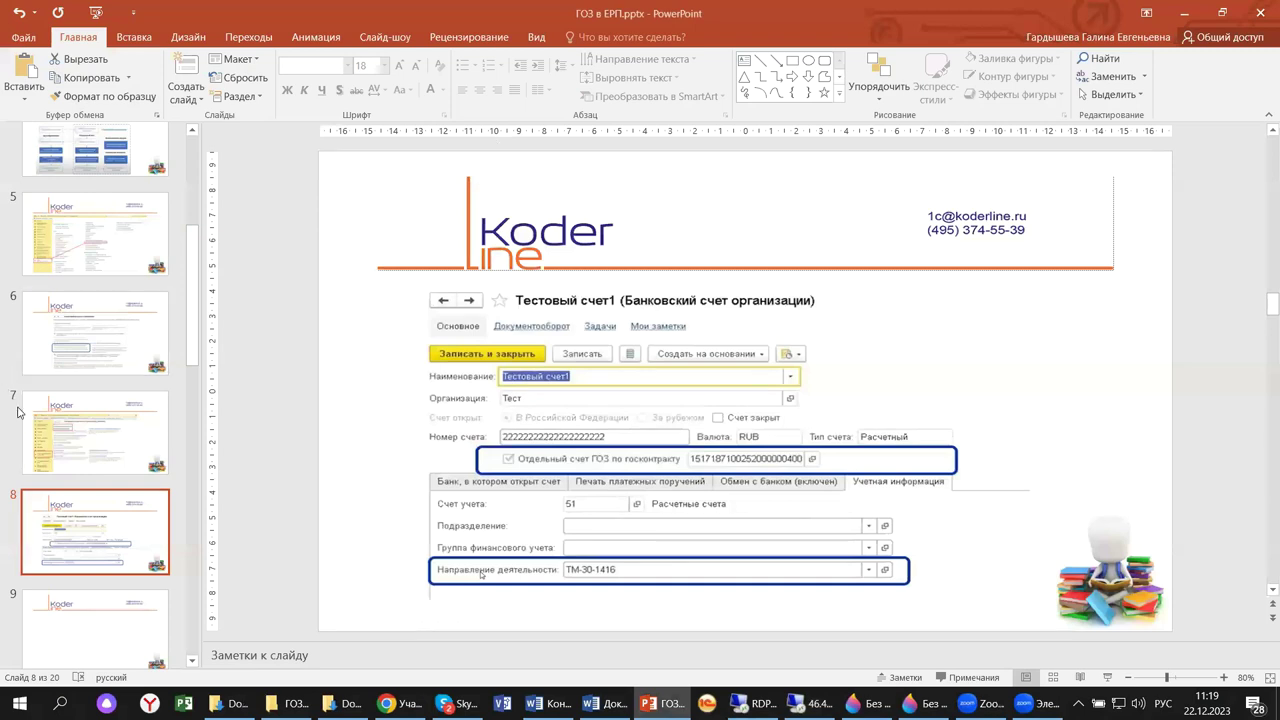
pyautogui.scroll(-3, 24, 410)
pyautogui.scroll(-3, 104, 308)
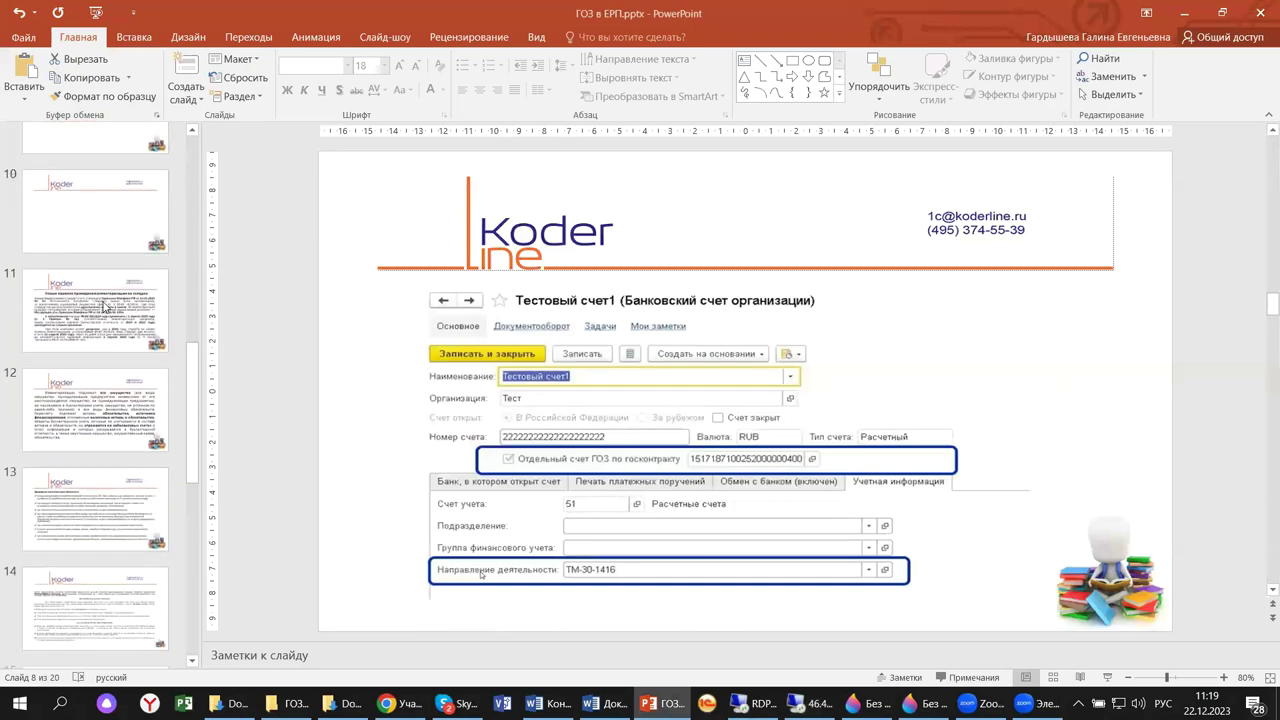
pyautogui.scroll(-2, 112, 301)
pyautogui.scroll(-1, 112, 301)
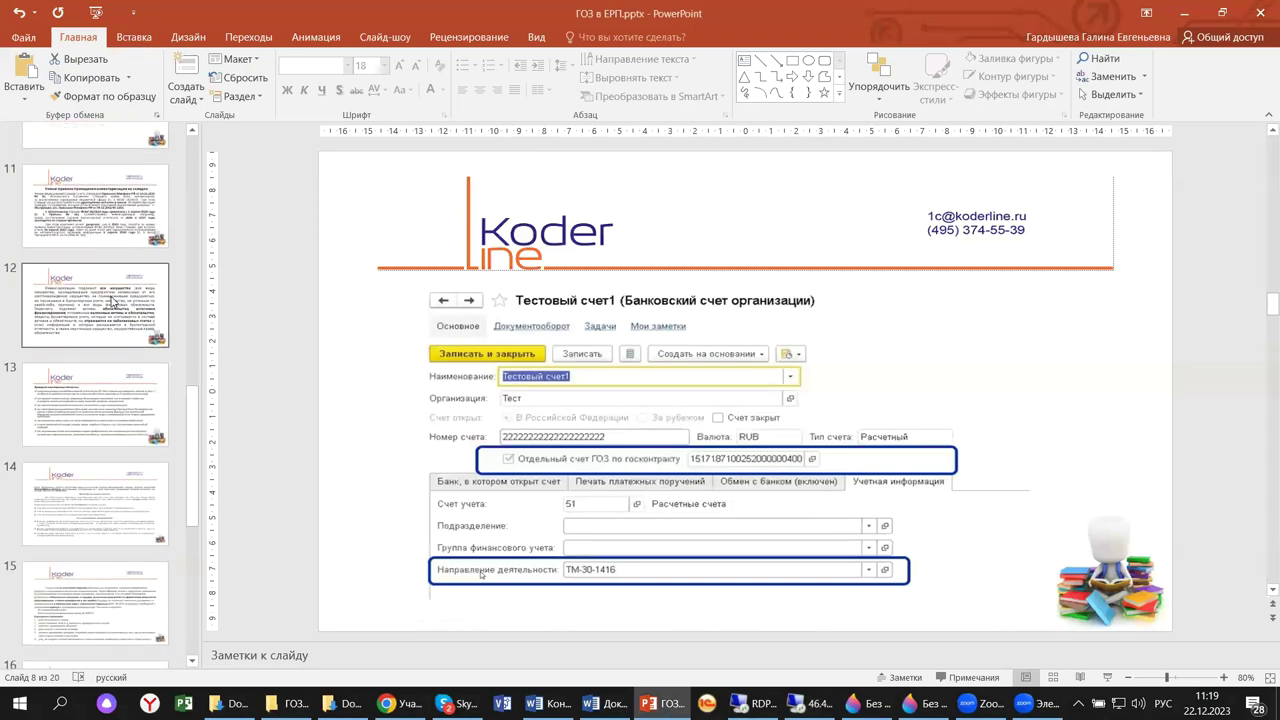
pyautogui.click(147, 232)
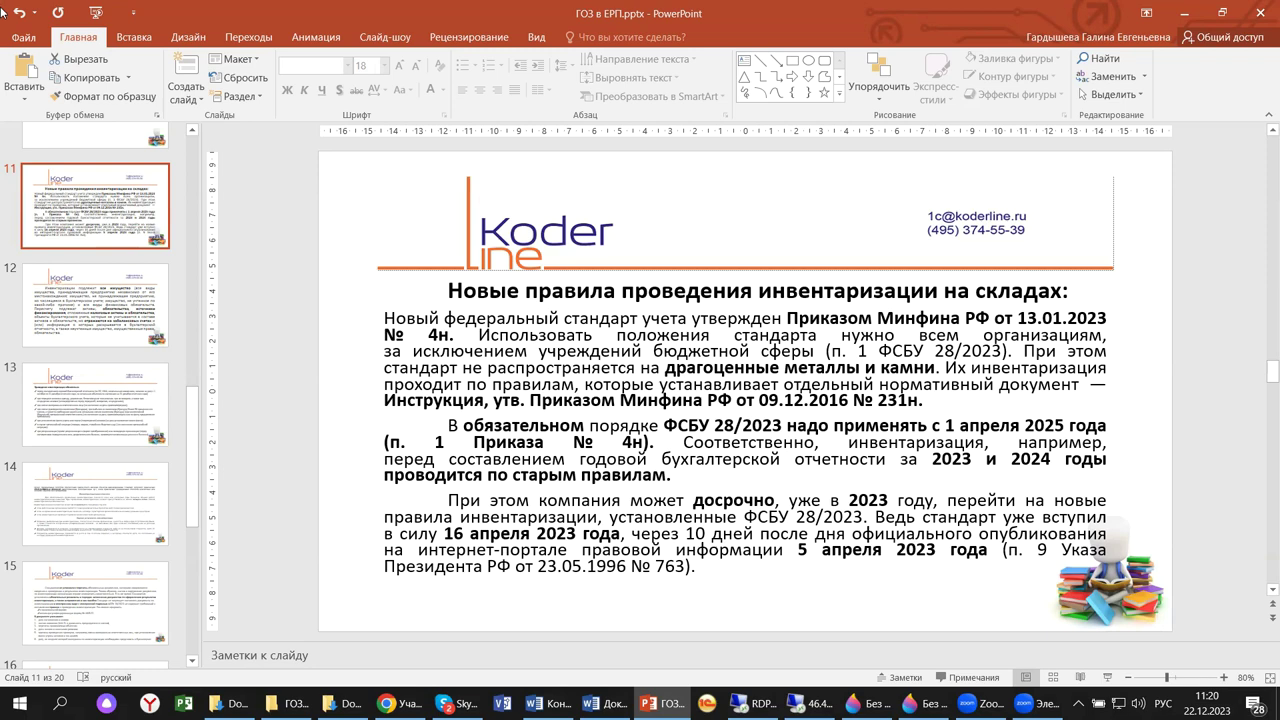
pyautogui.click(76, 286)
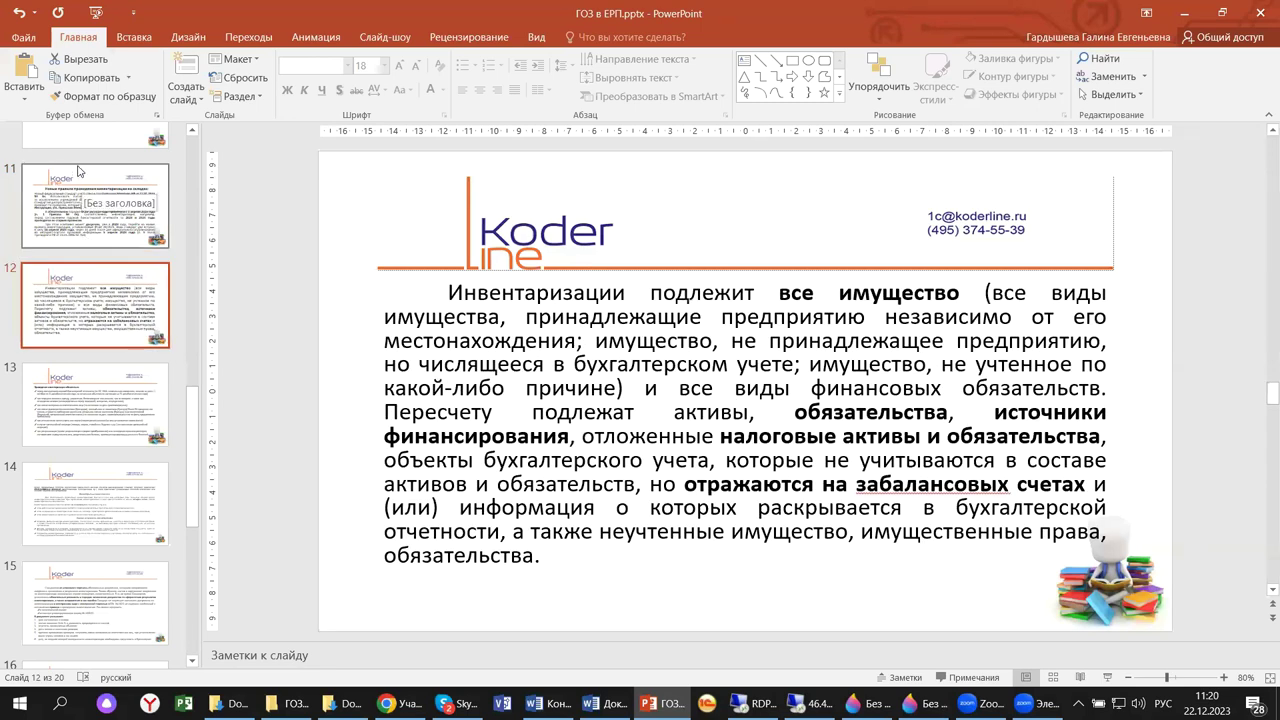
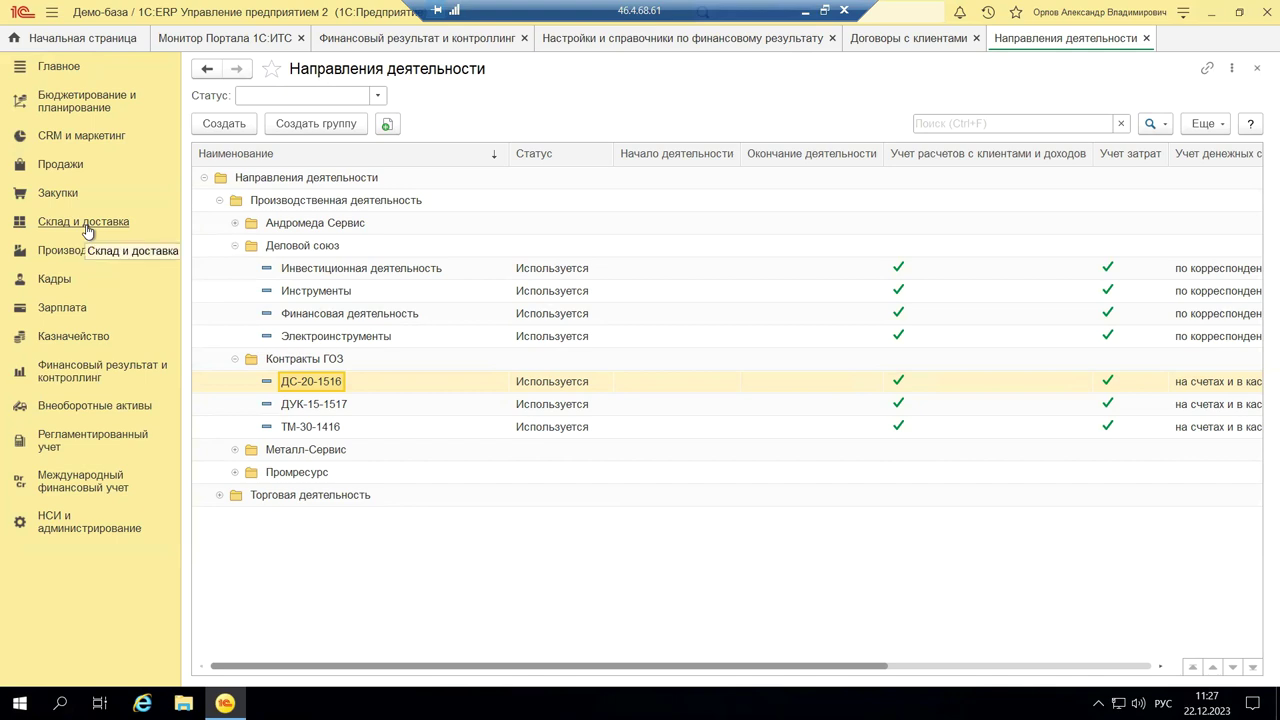
# Open the goods recount document dated 25.05.2023 for the Мой магазин warehouse from the Пересчеты товаров list
pyautogui.click(86, 230)
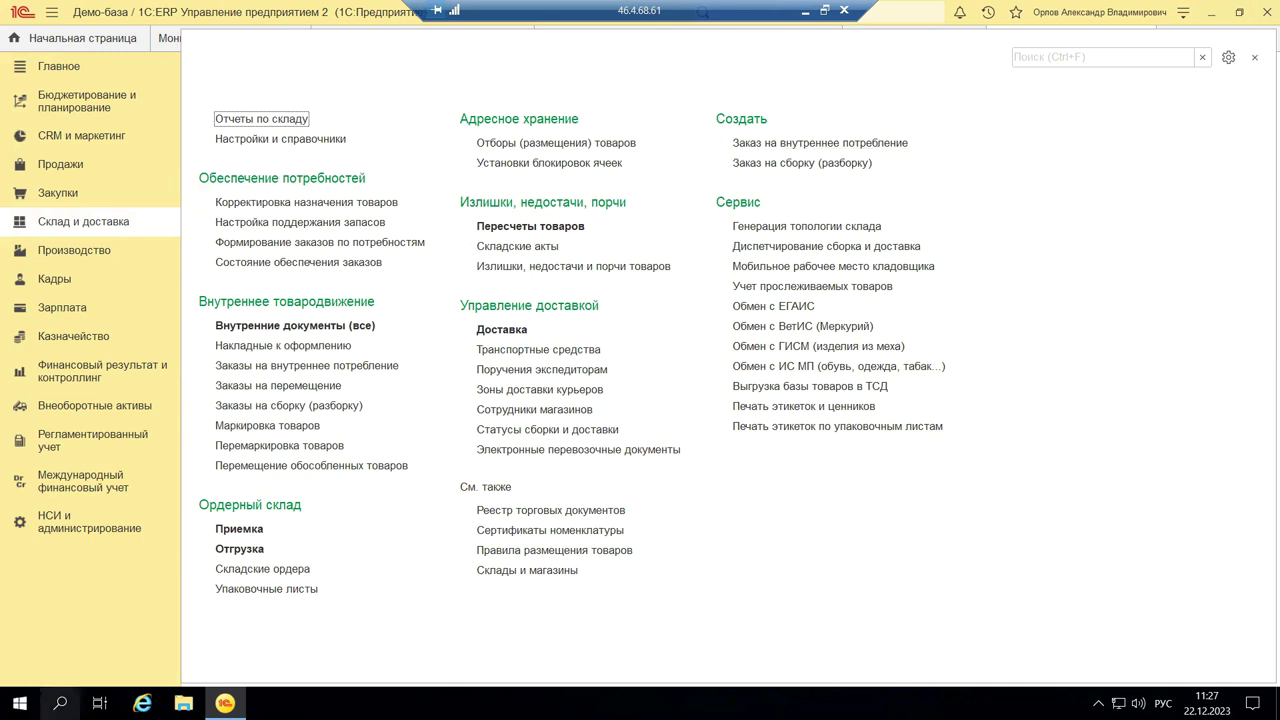
pyautogui.click(552, 230)
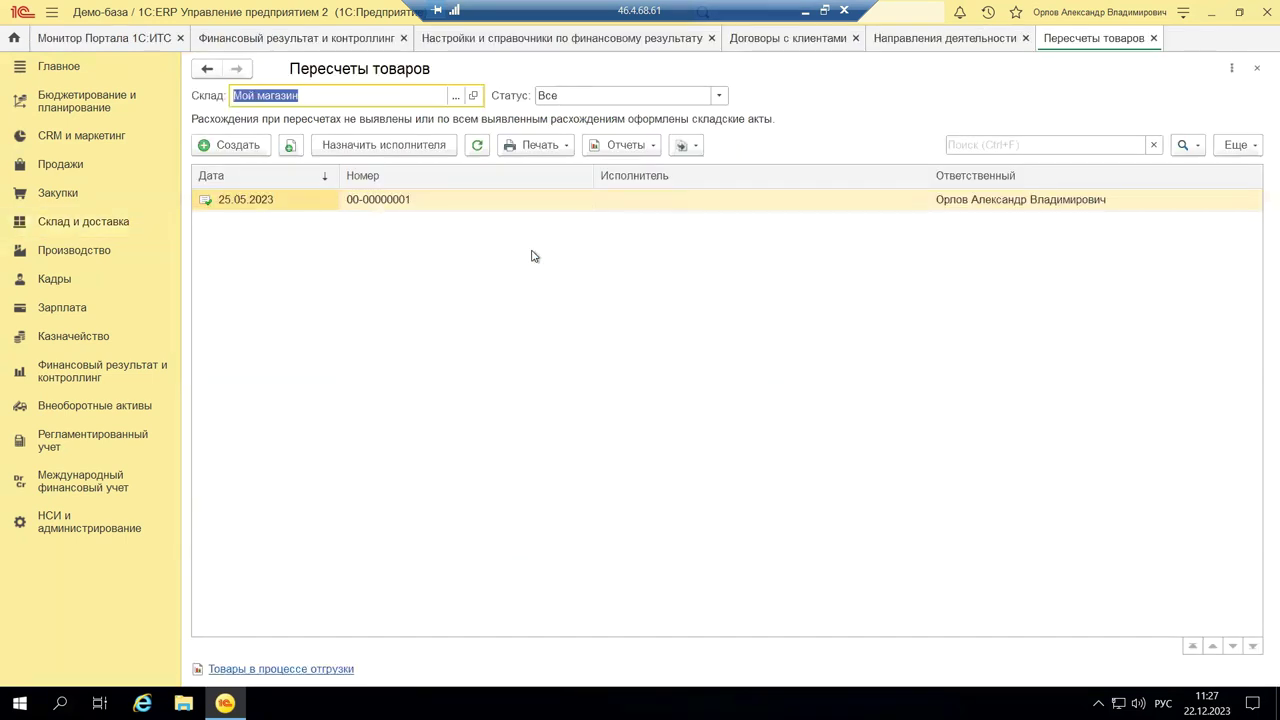
pyautogui.click(369, 200)
pyautogui.doubleClick(369, 200)
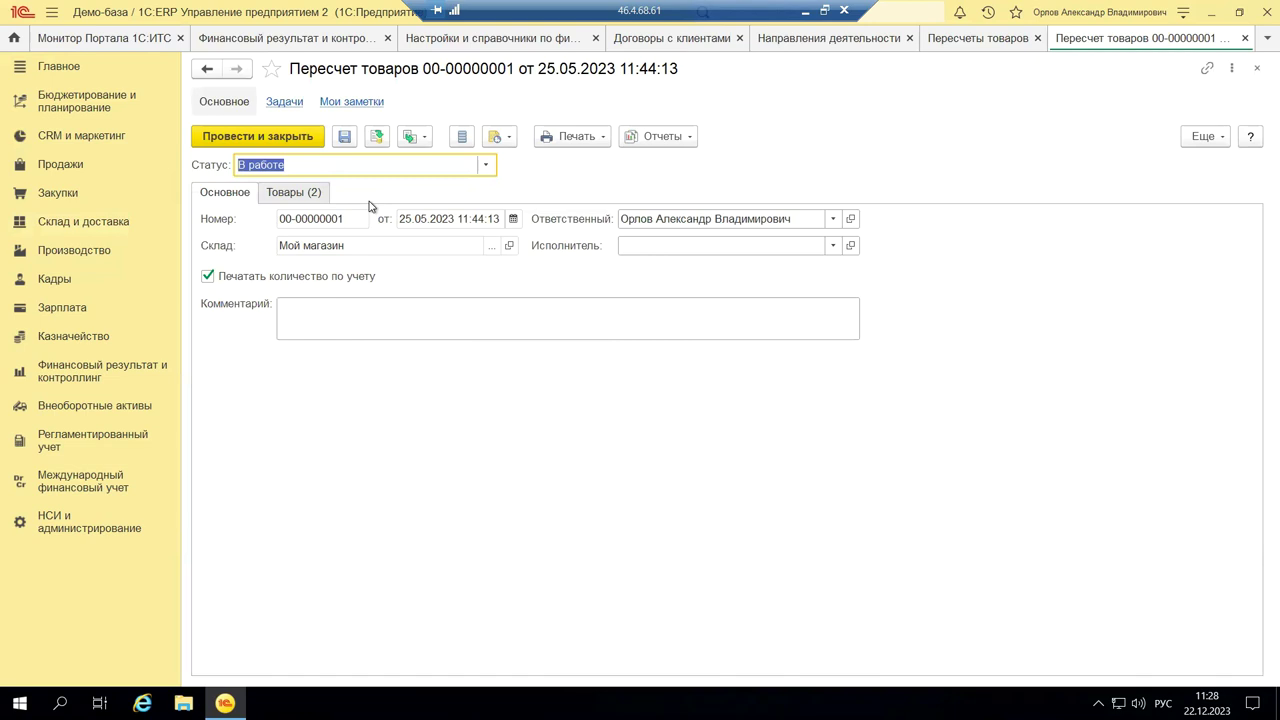
# Review the recount's goods list and available print forms, and close the document and the recount list
pyautogui.click(300, 193)
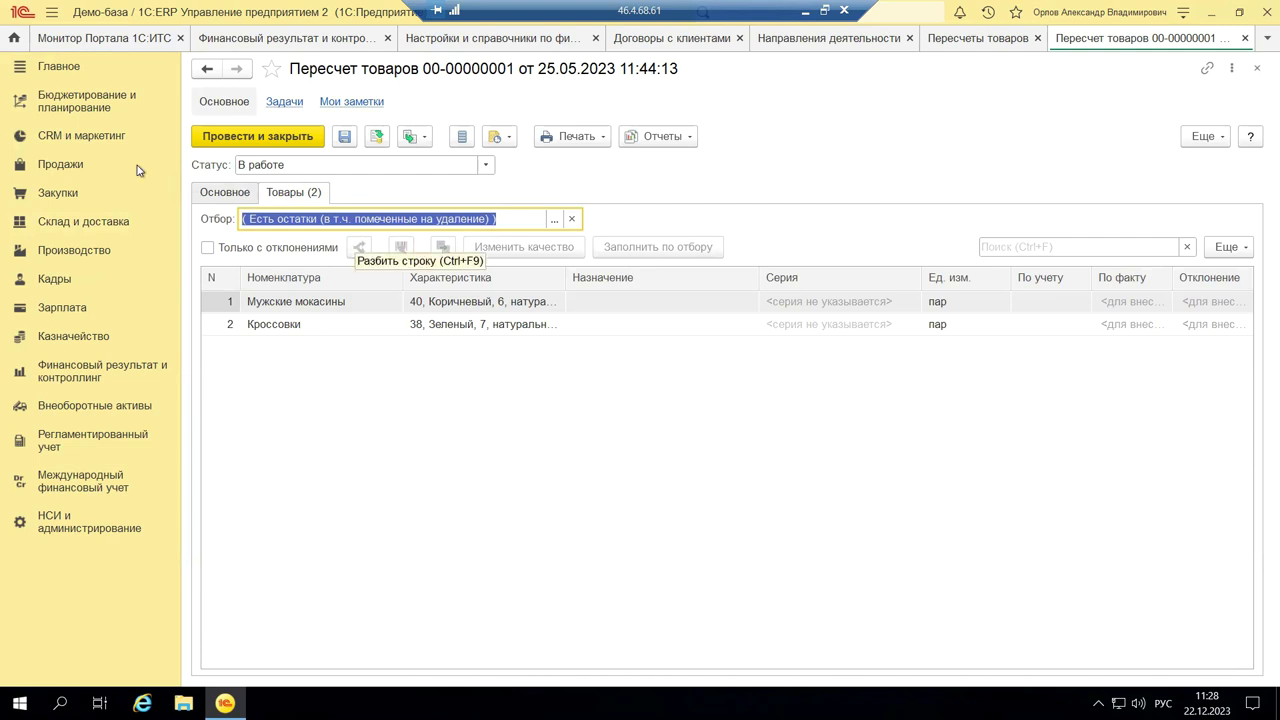
pyautogui.click(599, 138)
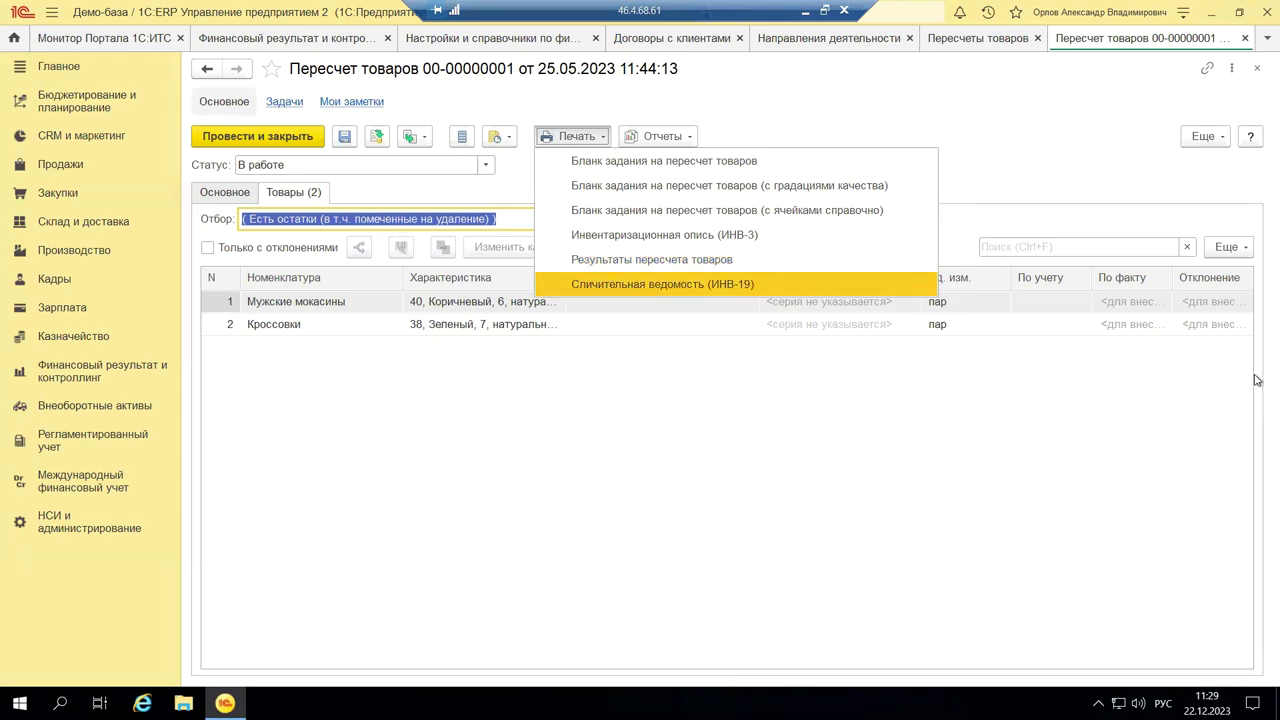
pyautogui.click(1258, 74)
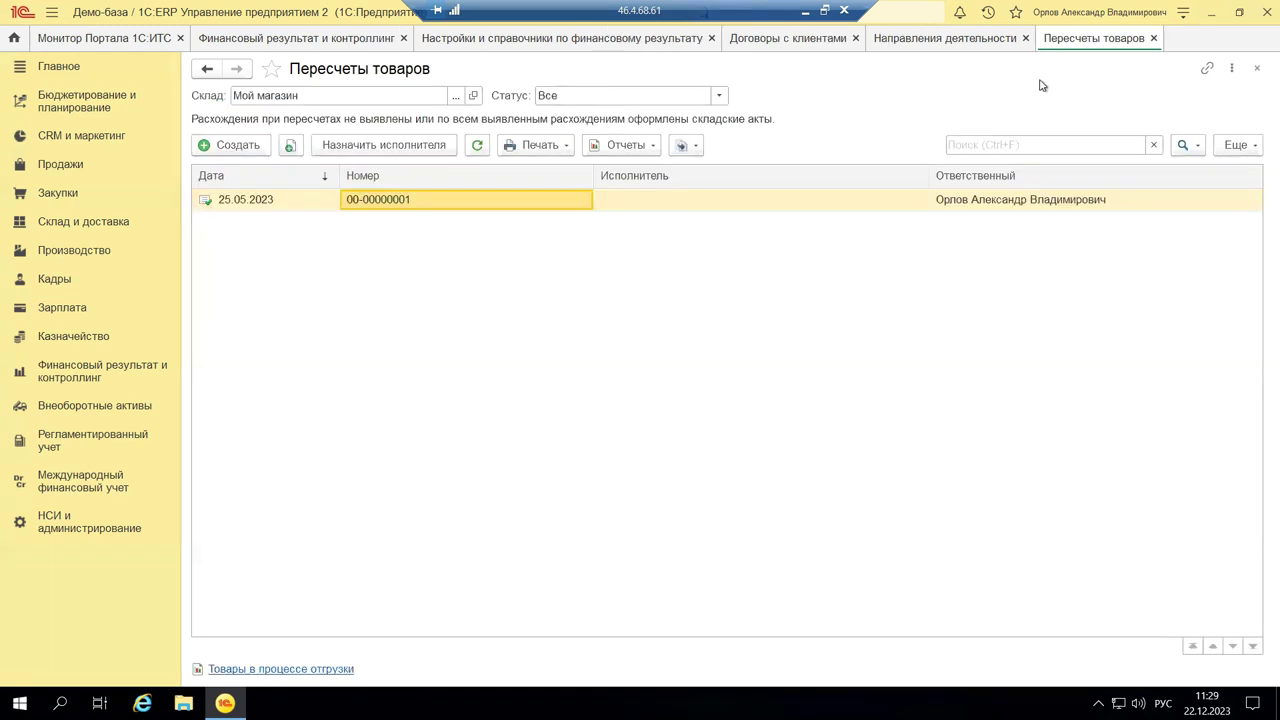
pyautogui.click(1258, 74)
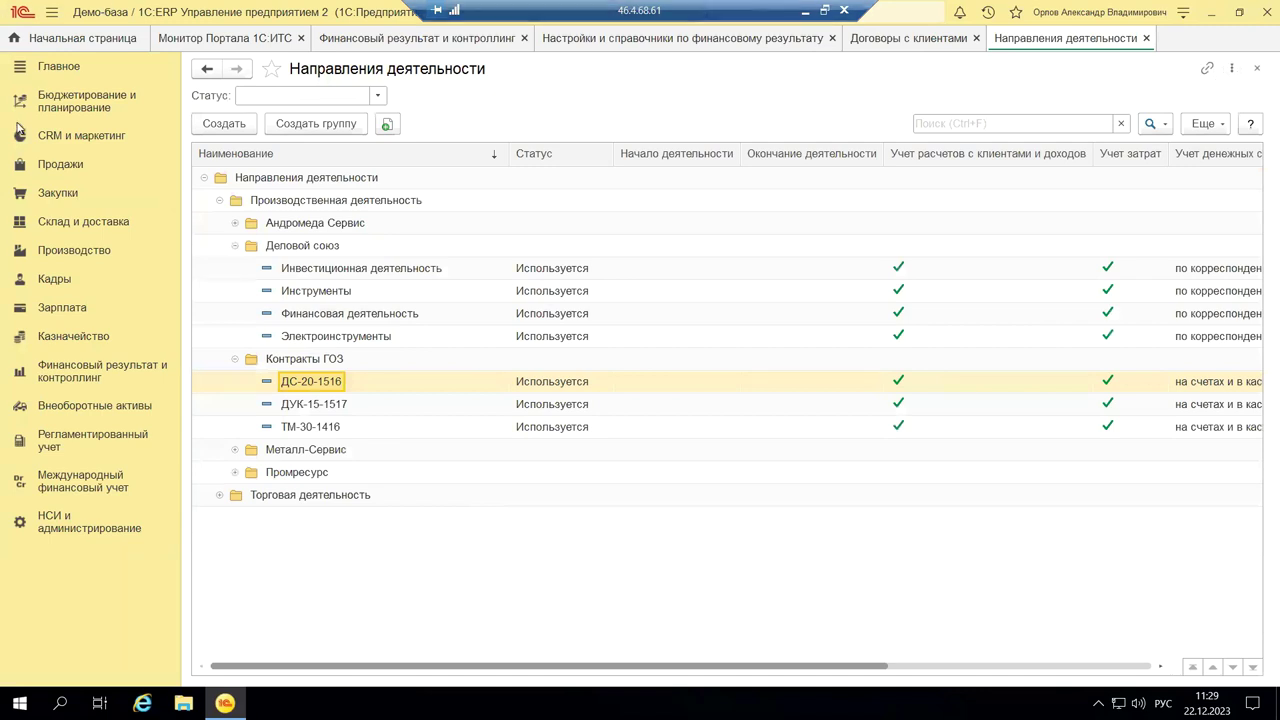
# Check the platform and configuration versions in the О программе window, highlighting both entries, and close the window
pyautogui.click(37, 220)
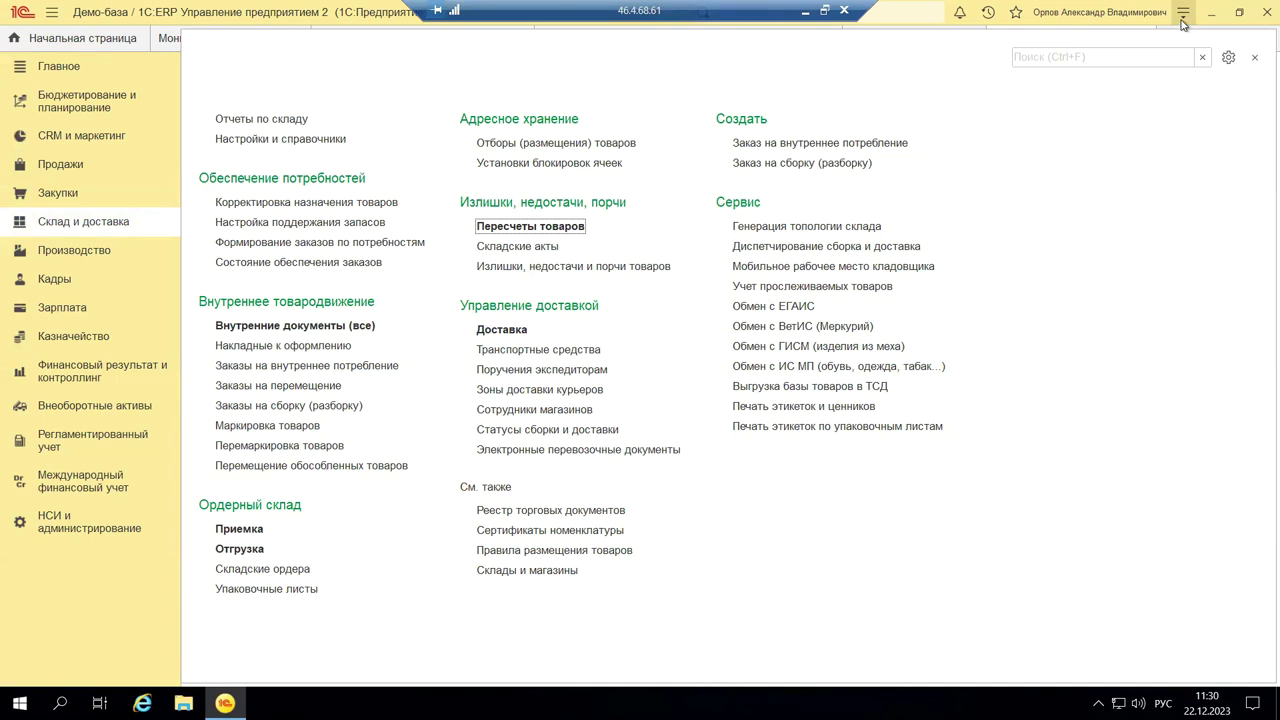
pyautogui.click(1182, 24)
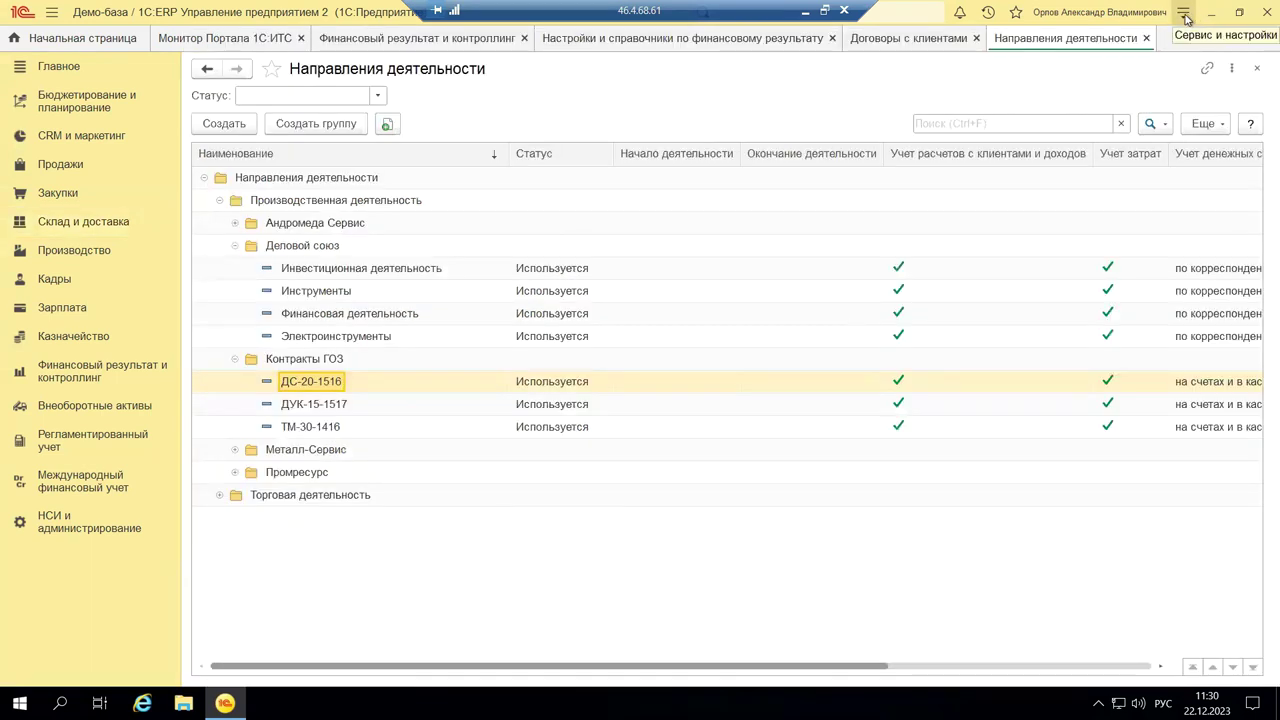
pyautogui.click(1184, 18)
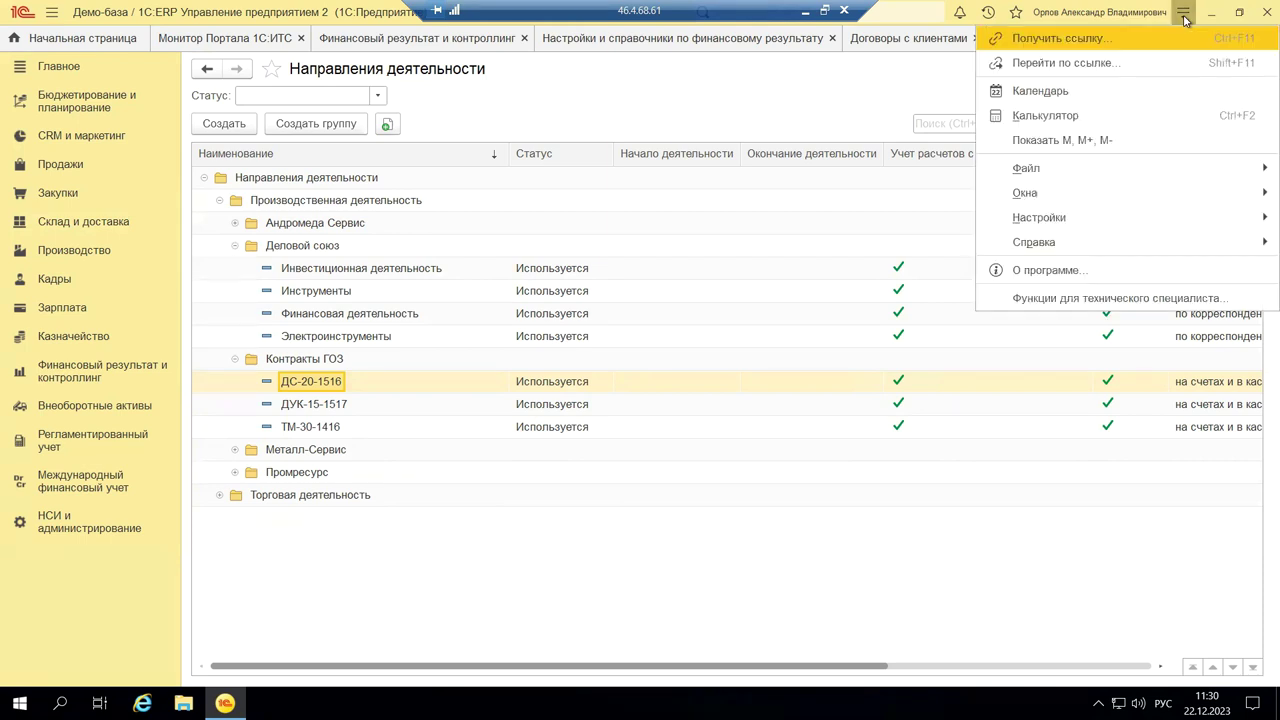
pyautogui.click(998, 270)
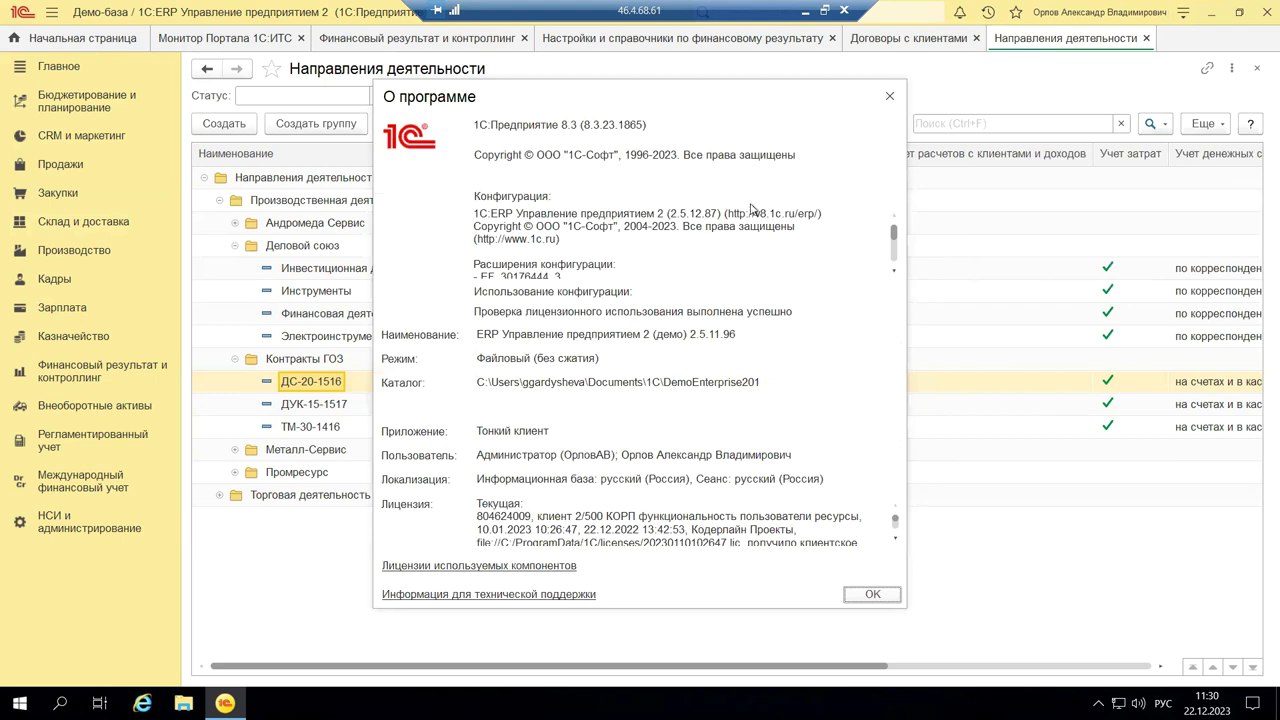
pyautogui.click(495, 120)
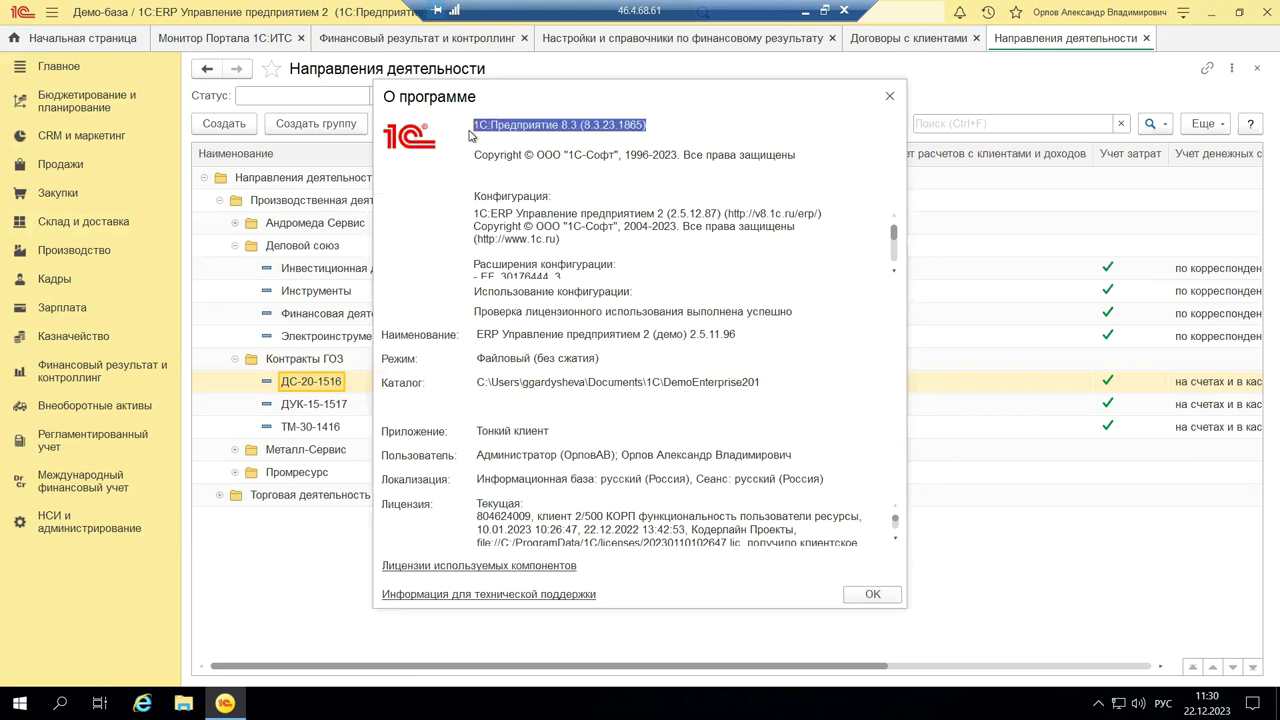
pyautogui.click(490, 226)
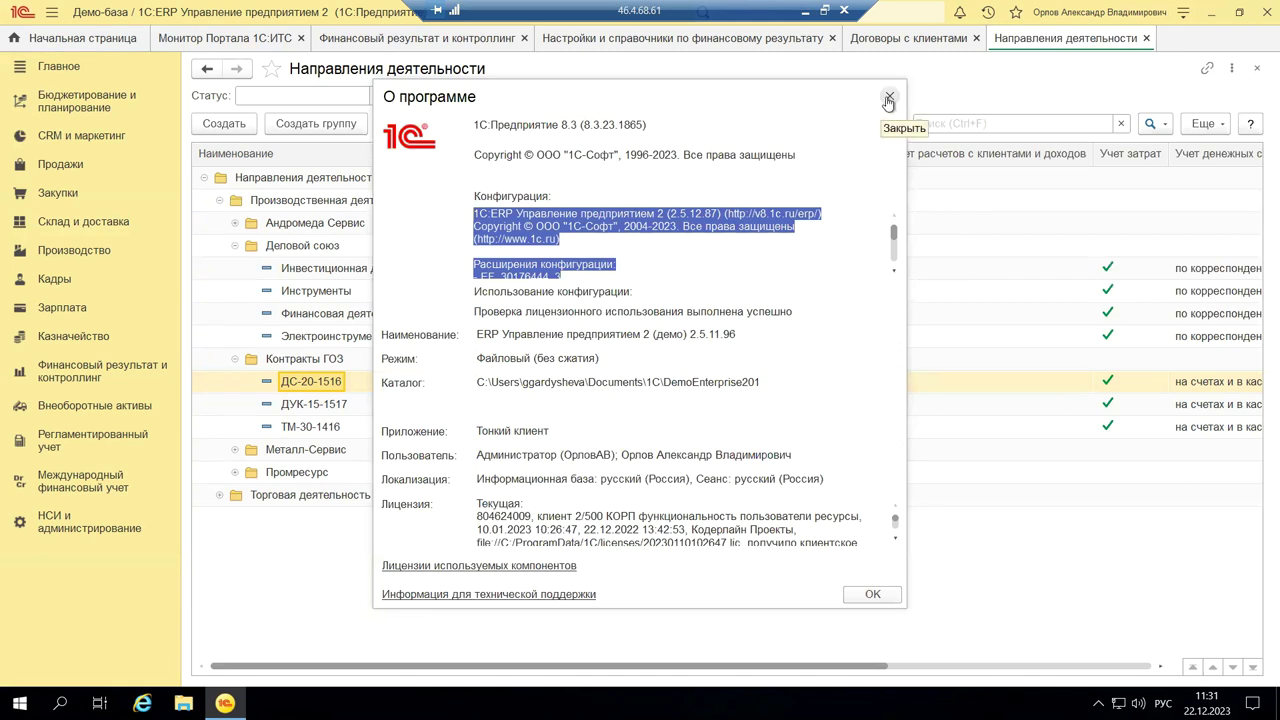
pyautogui.click(887, 100)
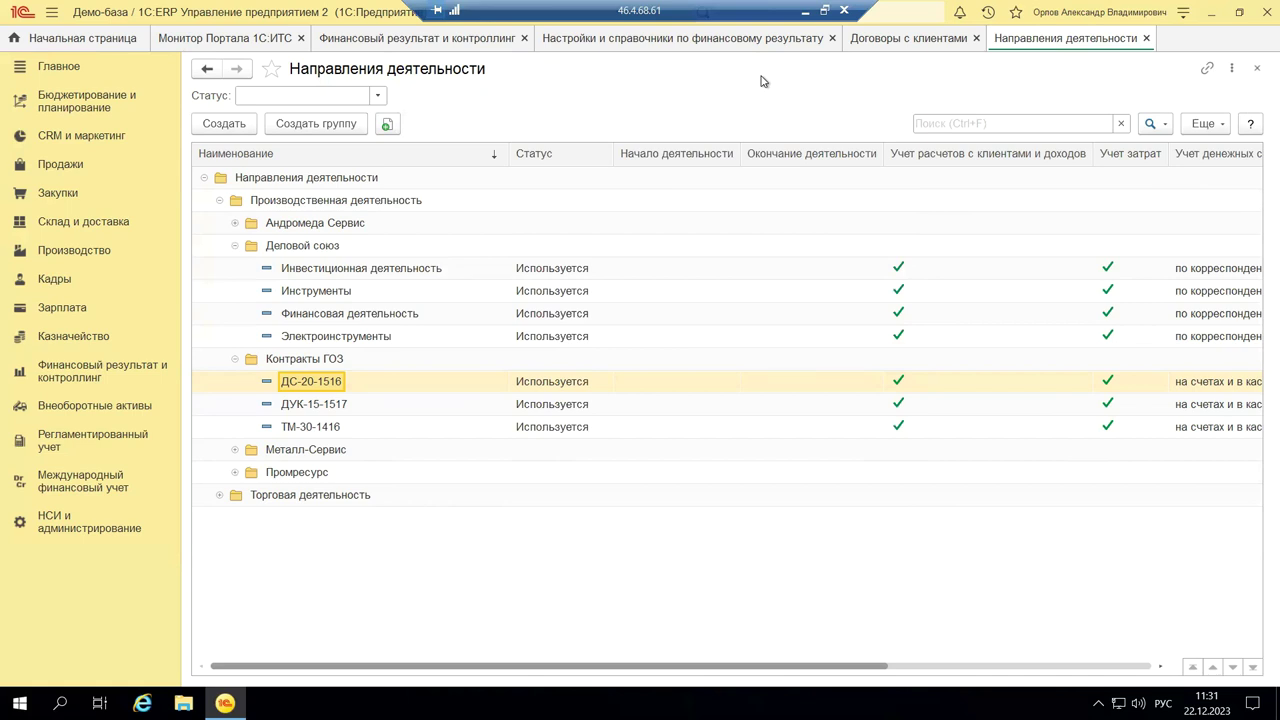
# Switch to the ГОЗ в ЕРП.pptx presentation in PowerPoint, look through the slides around slide 17, and return to the remote 1C session
pyautogui.click(802, 14)
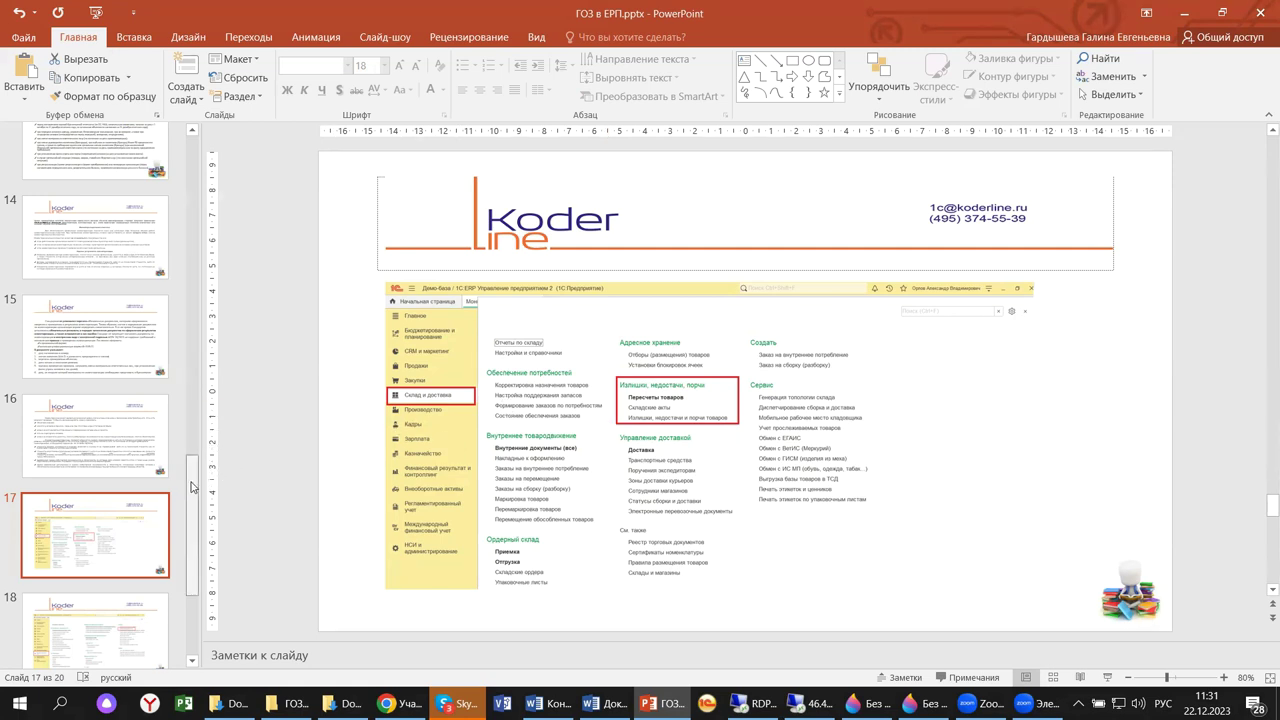
pyautogui.moveTo(193, 487); pyautogui.dragTo(208, 520)
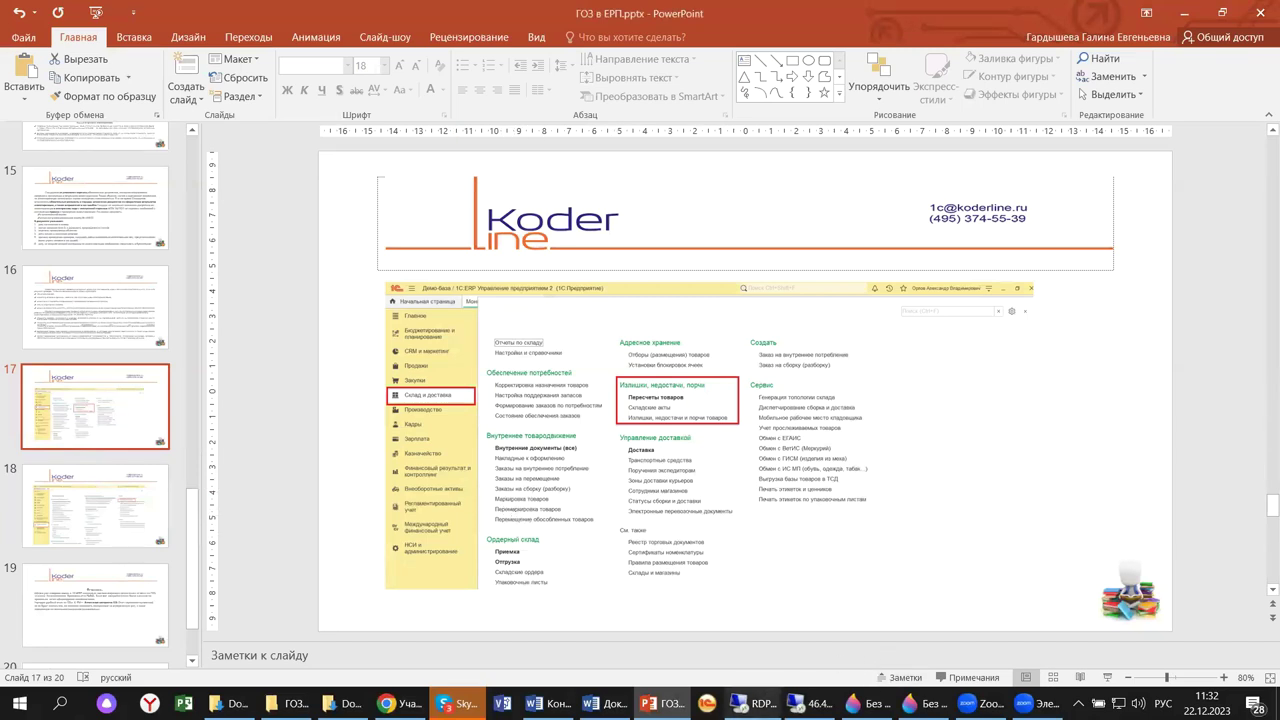
pyautogui.click(810, 703)
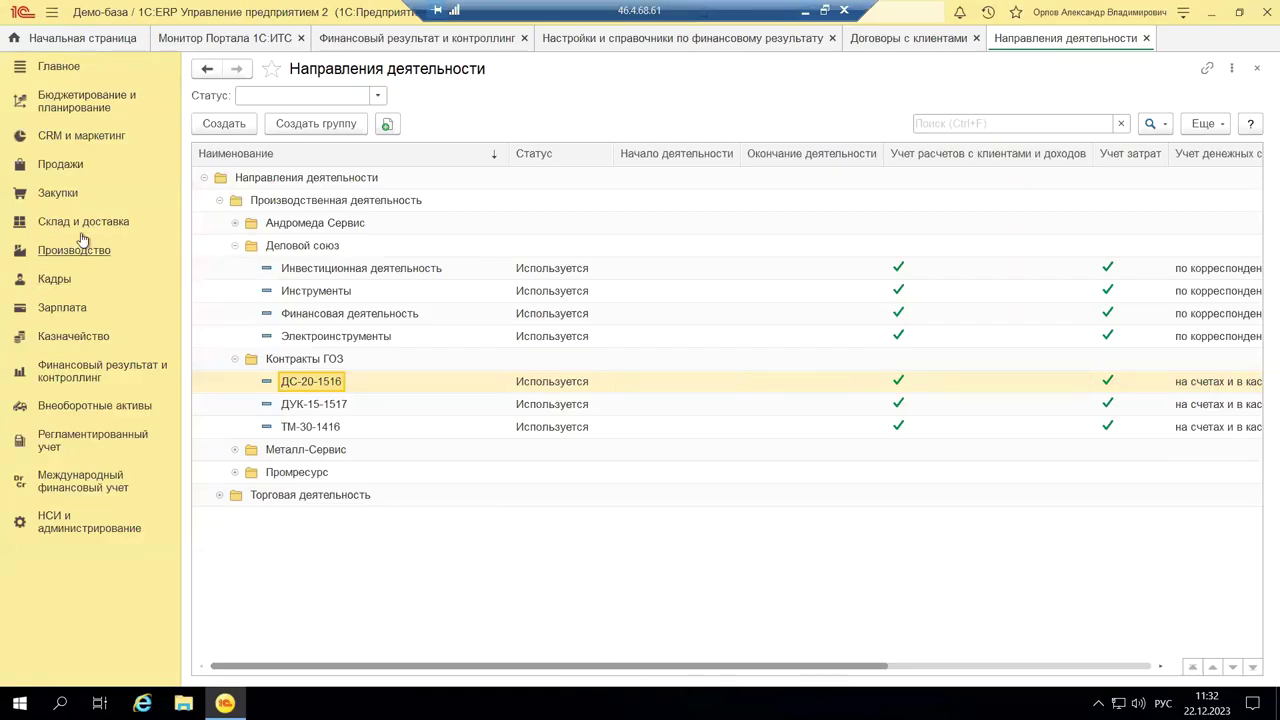
# Open the Технорос sales document Реализация товаров и услуг dated 15.12.2022 from the Документы продажи (все) list
pyautogui.click(57, 167)
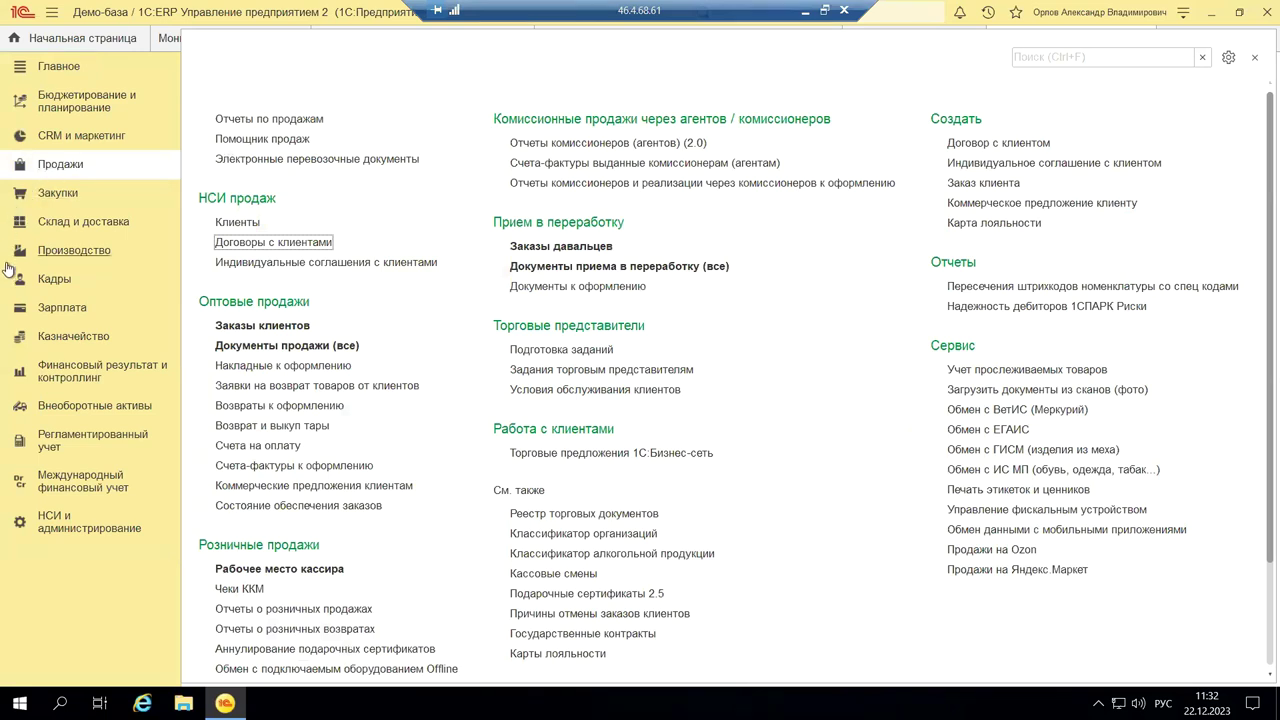
pyautogui.click(265, 345)
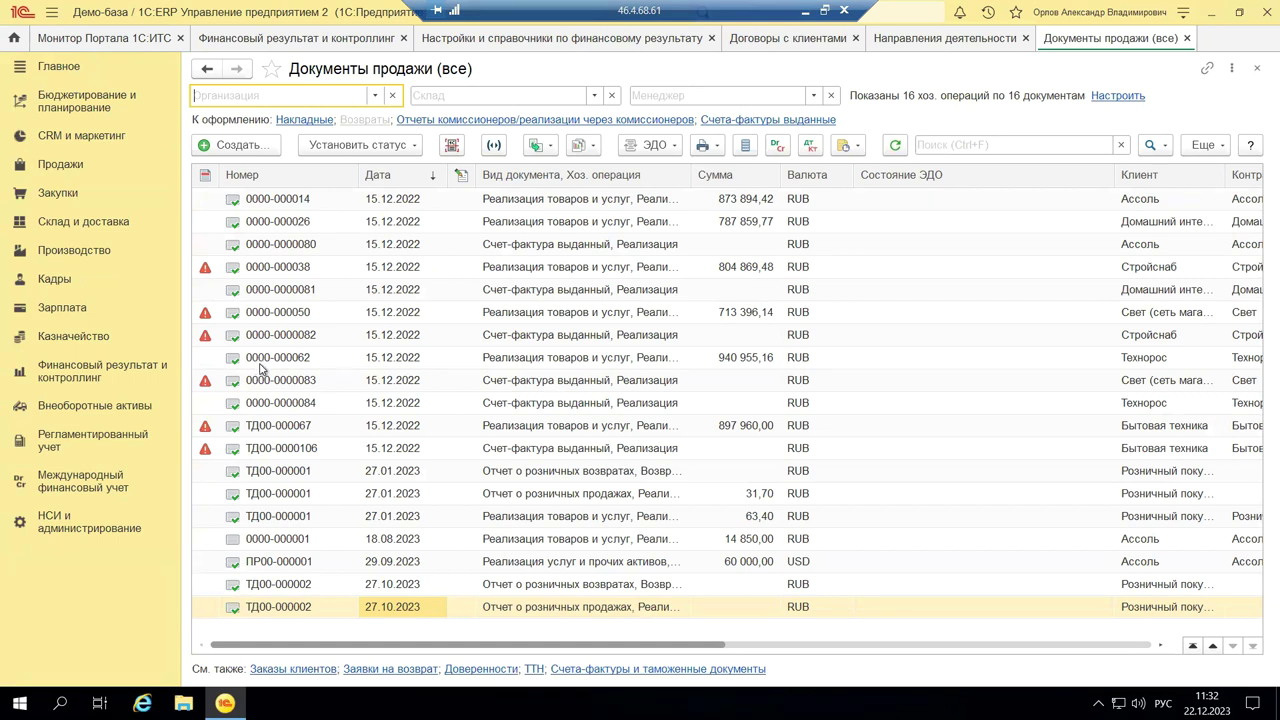
pyautogui.click(538, 357)
pyautogui.doubleClick(538, 357)
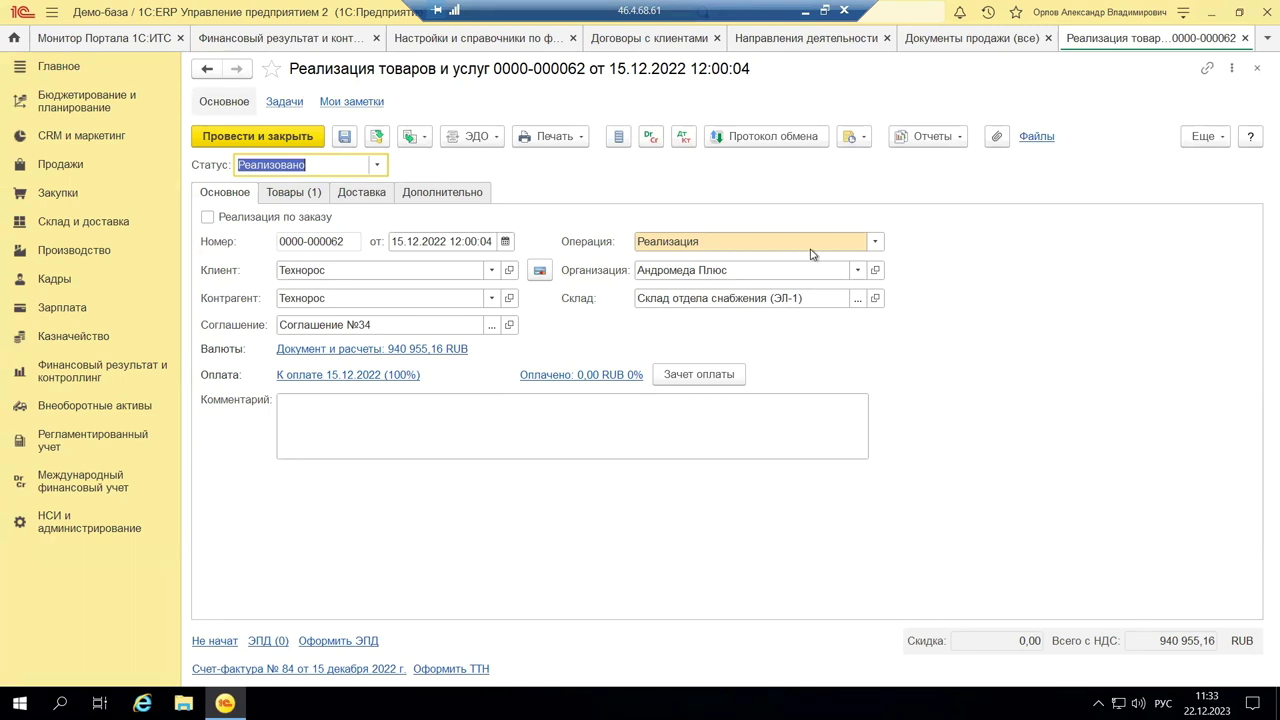
# Review the sales document's available operation types, its agreement field and its goods list
pyautogui.click(873, 243)
pyautogui.click(873, 243)
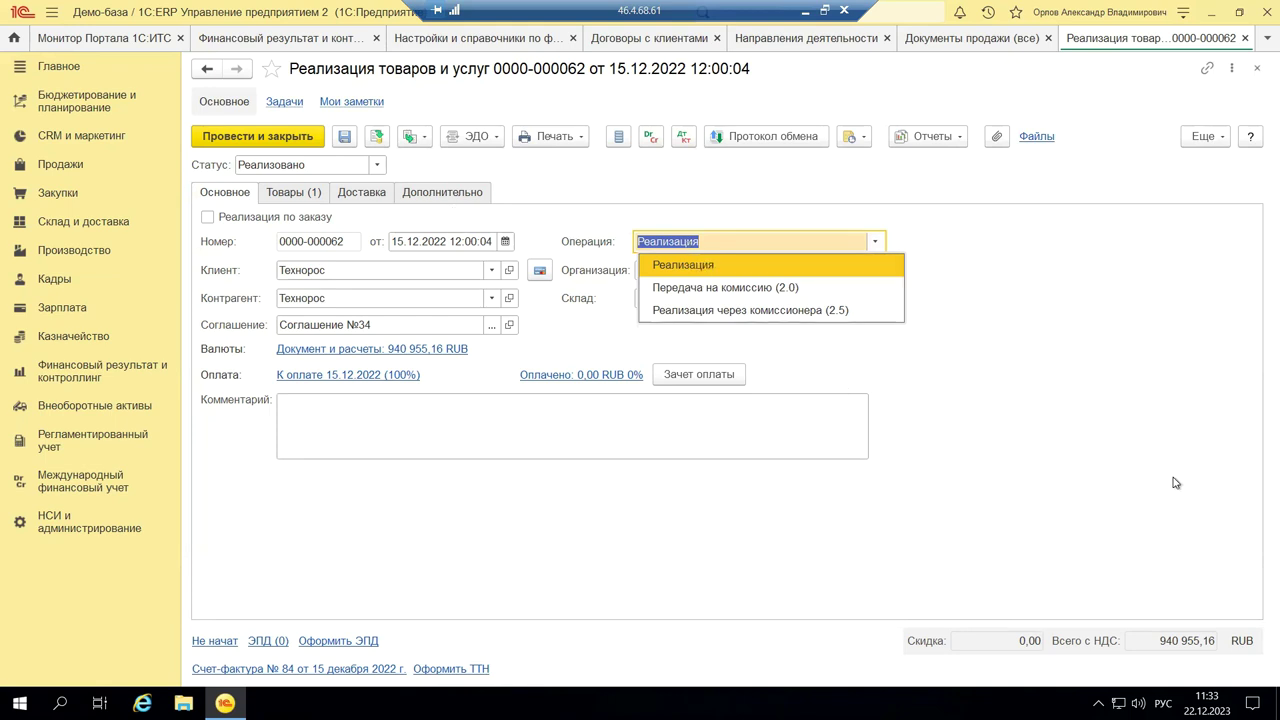
pyautogui.click(1212, 459)
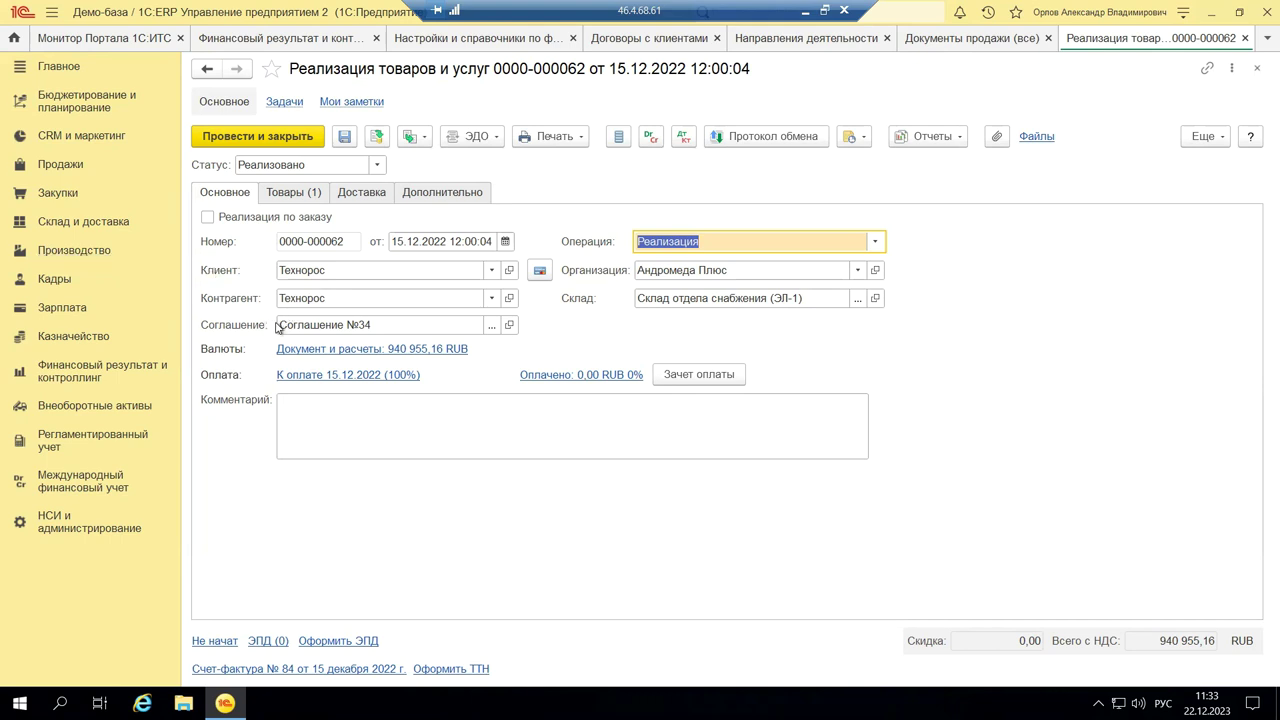
pyautogui.click(383, 324)
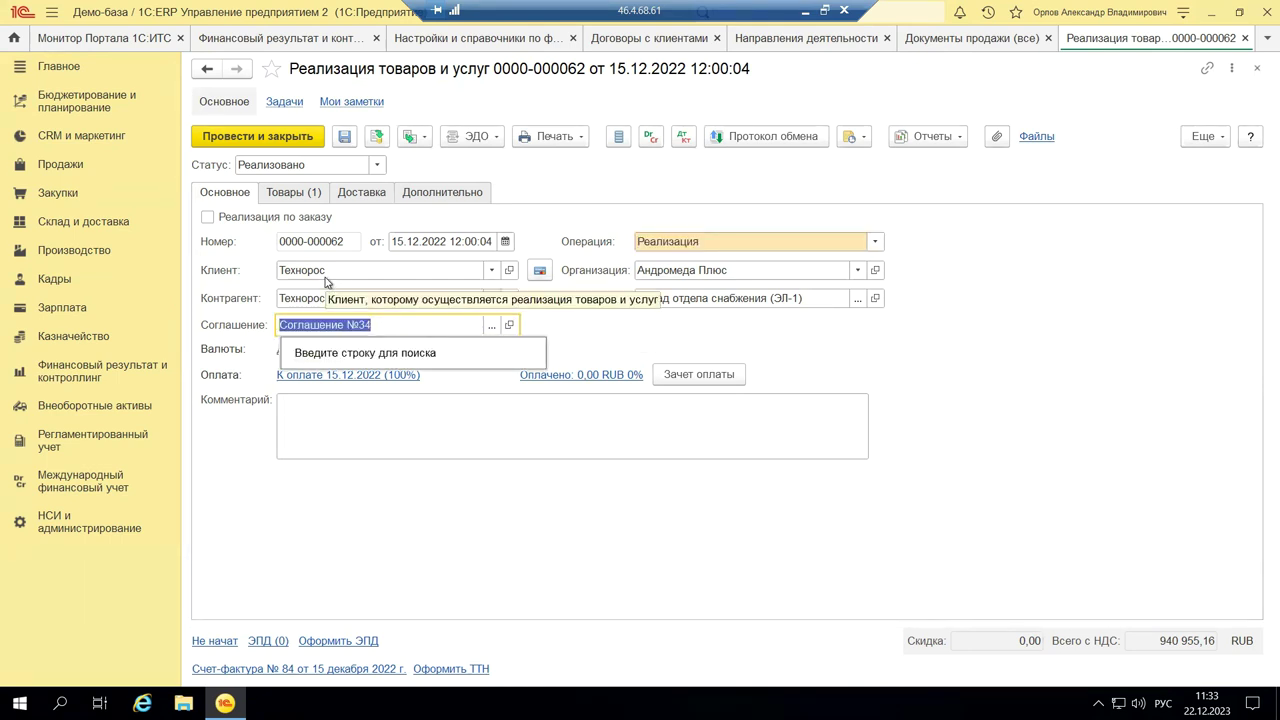
pyautogui.click(264, 198)
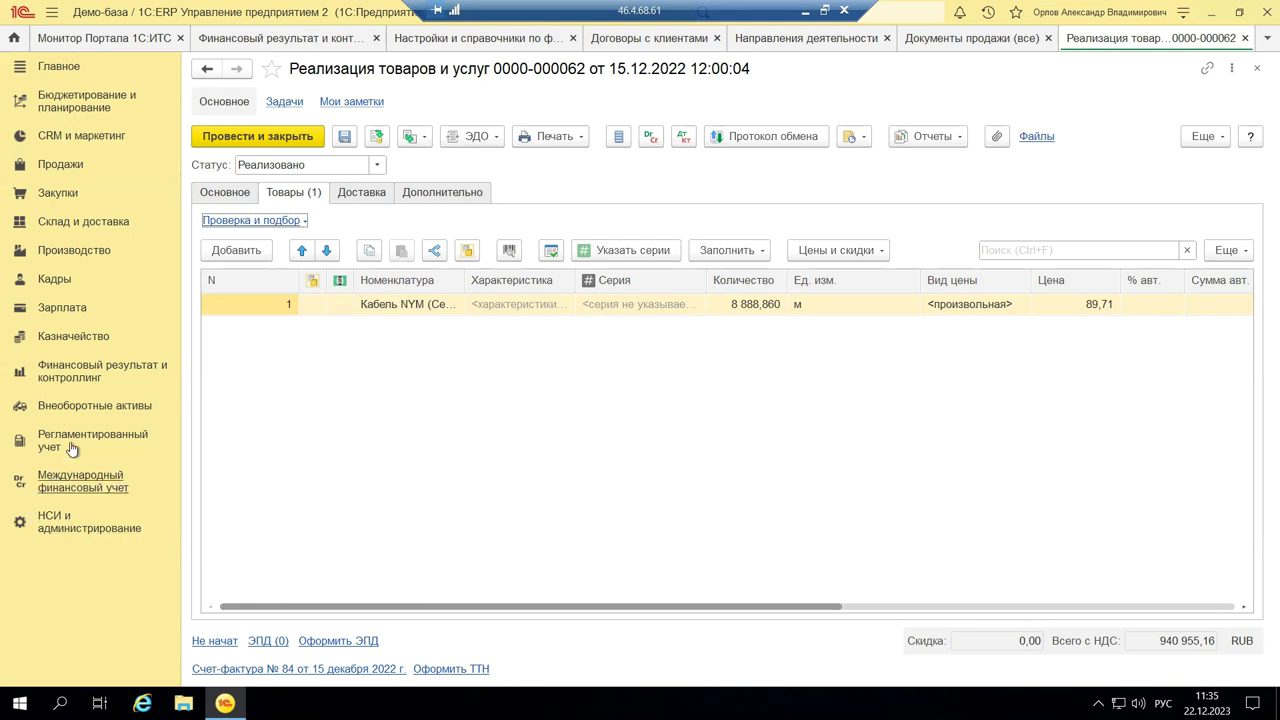
# Review a blank Электронная транспортная накладная form from the Электронные перевозочные документы list, and close the form and the list without saving
pyautogui.click(50, 224)
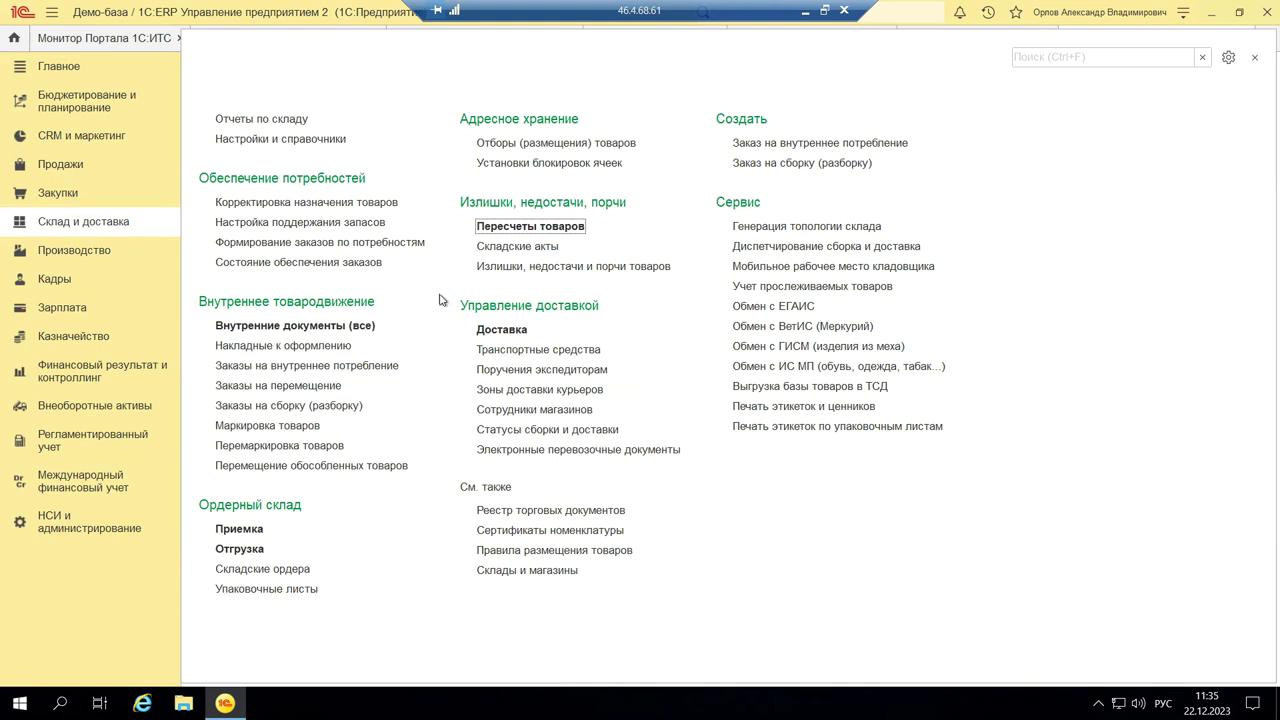
pyautogui.click(565, 451)
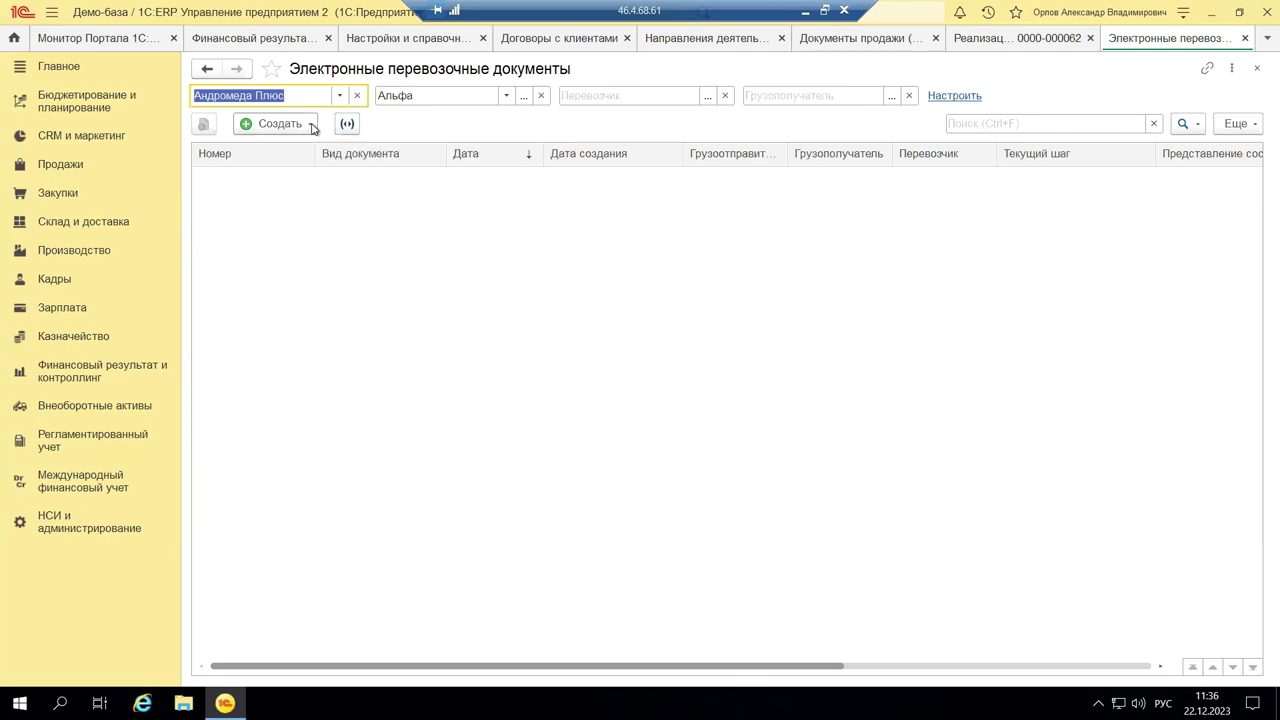
pyautogui.click(312, 125)
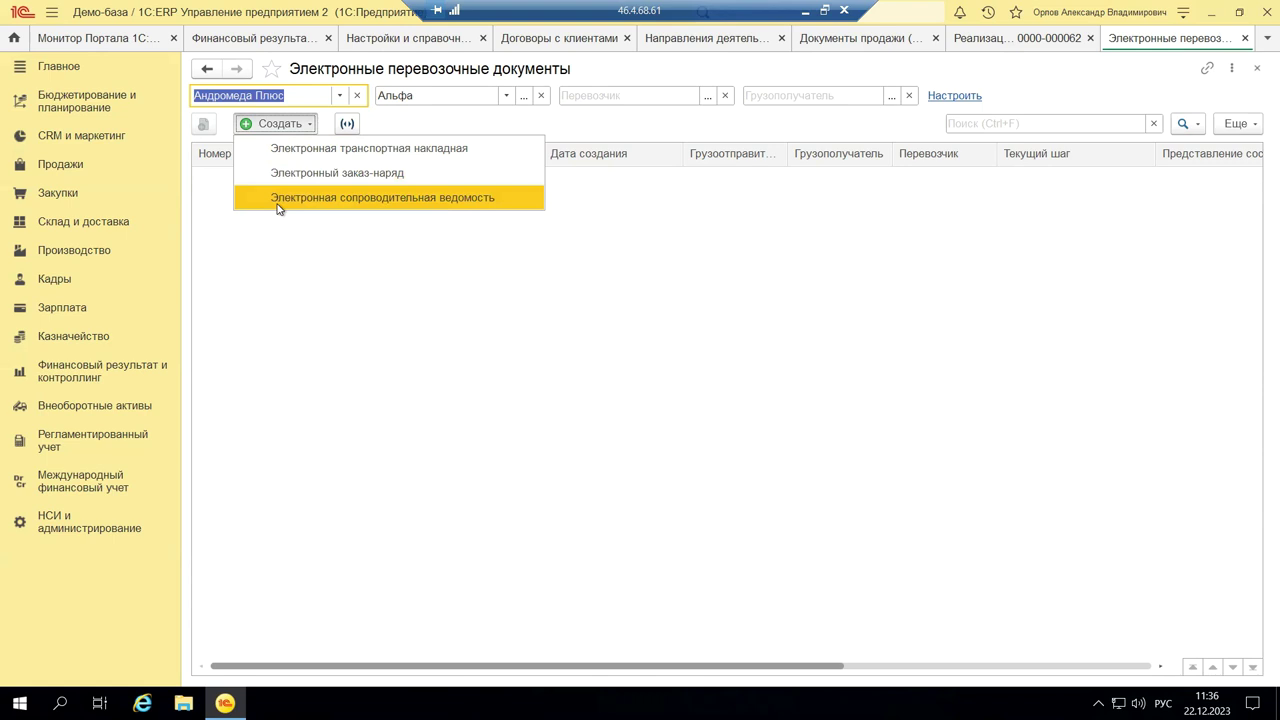
pyautogui.click(344, 150)
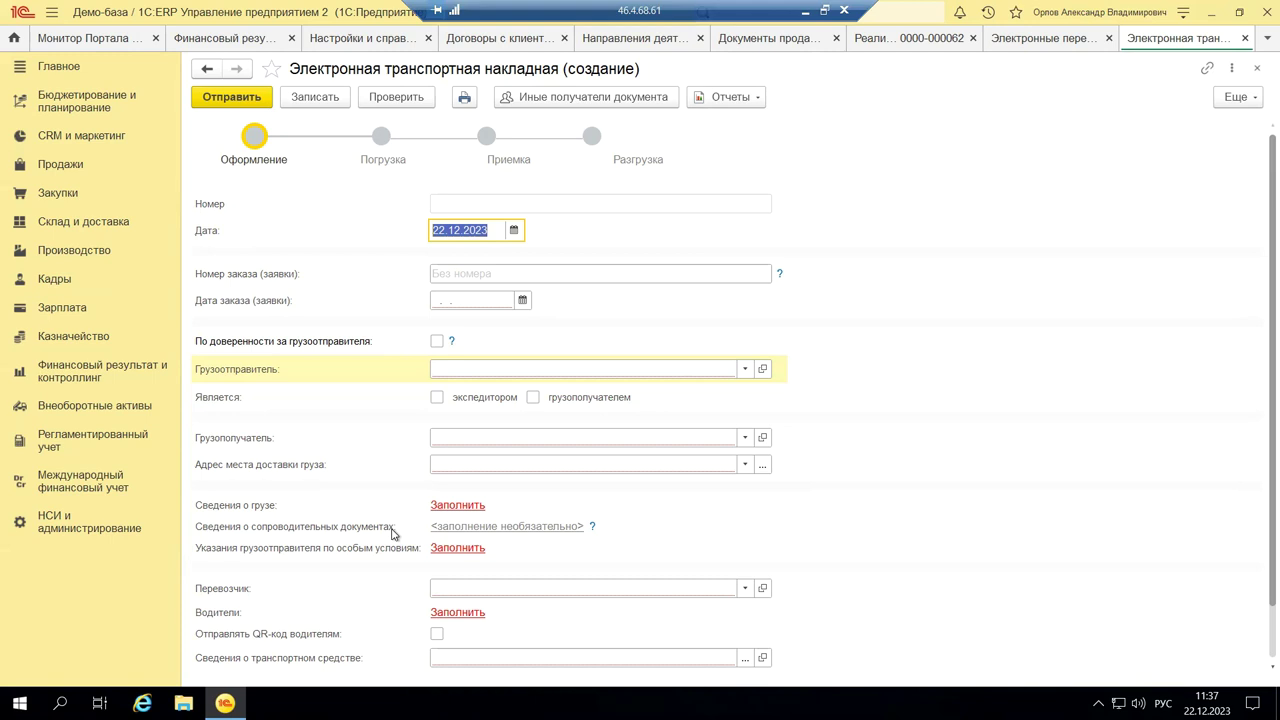
pyautogui.scroll(-2, 392, 533)
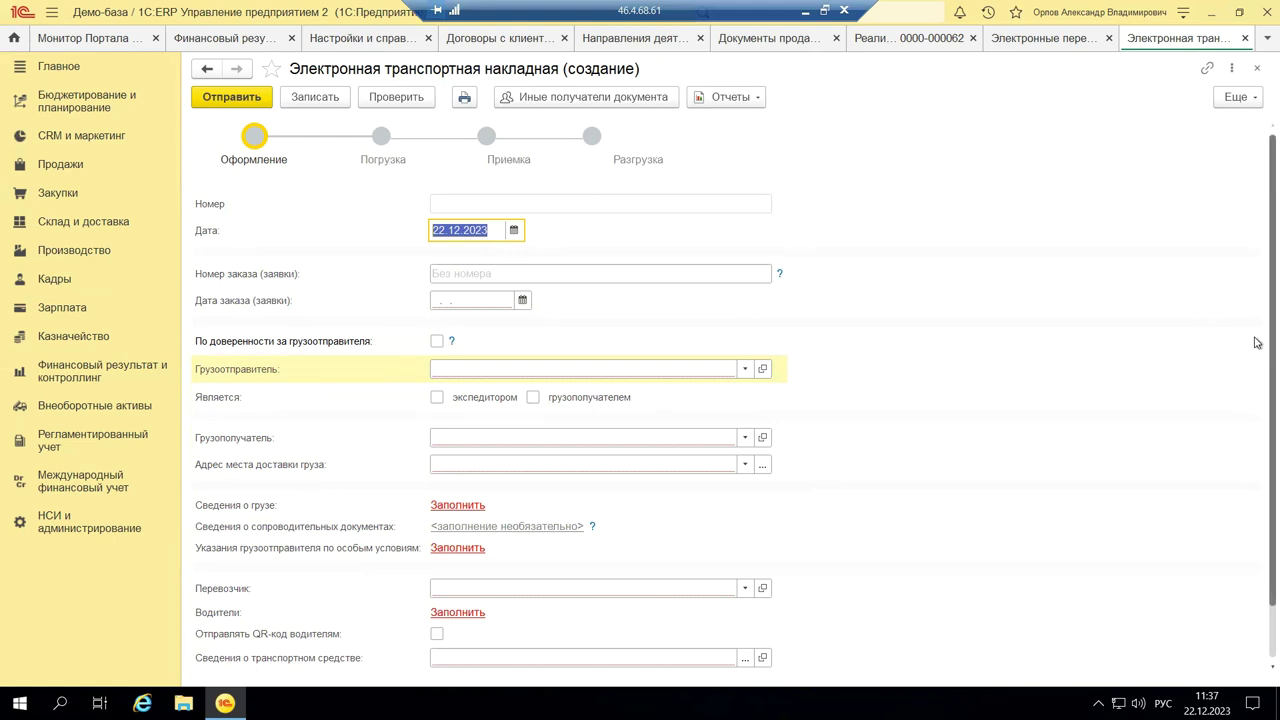
pyautogui.click(1259, 69)
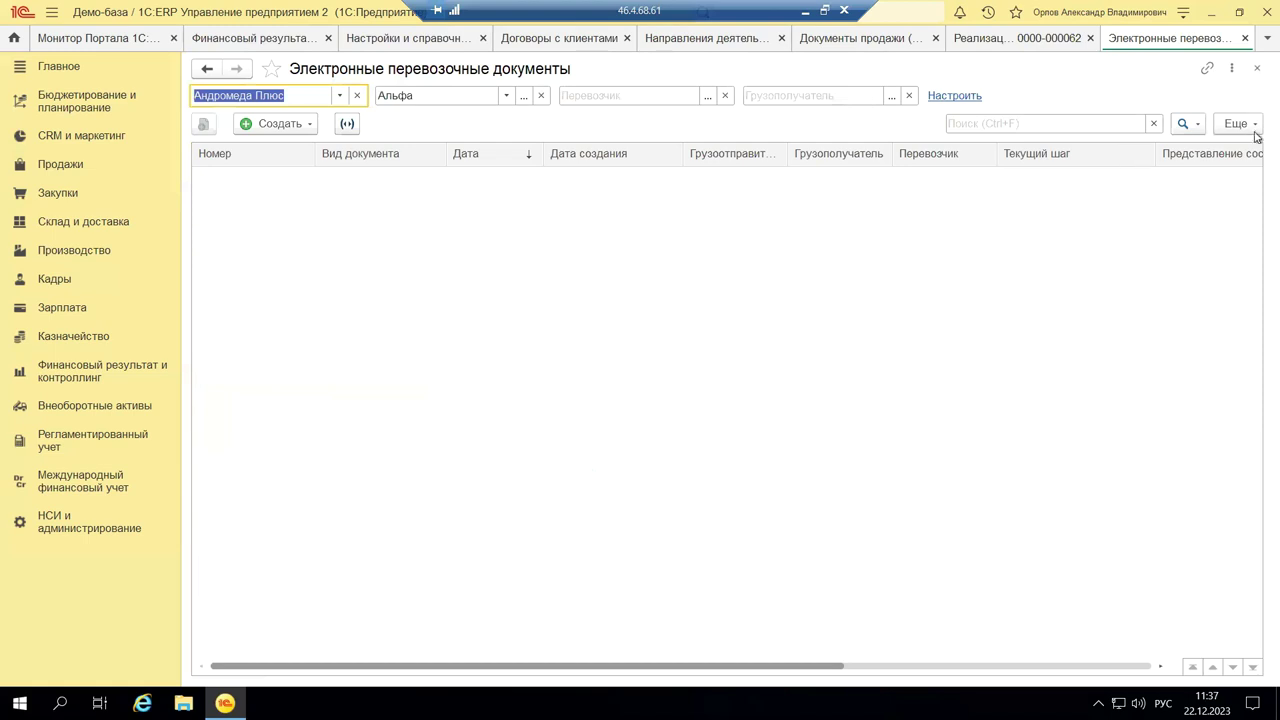
pyautogui.click(1257, 69)
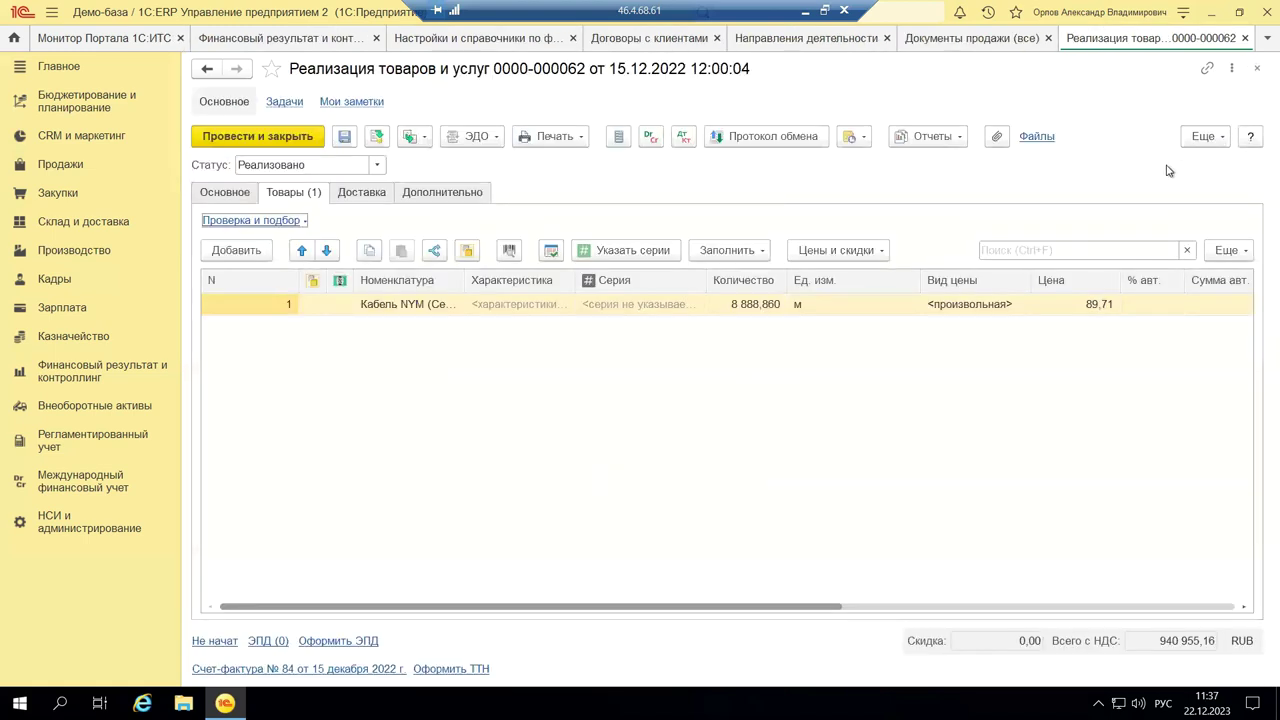
# Open the card of the АЗ-11 vehicle from the Транспортные средства list in the warehouse and delivery section
pyautogui.click(33, 228)
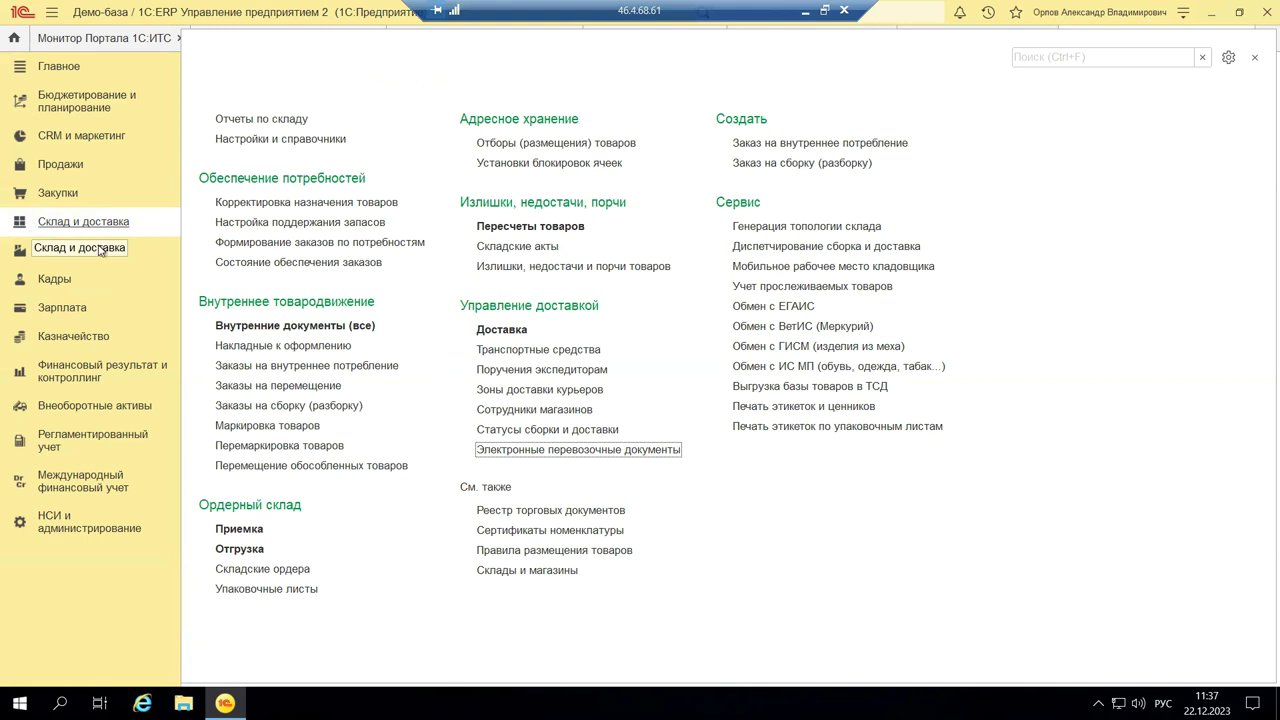
pyautogui.click(355, 325)
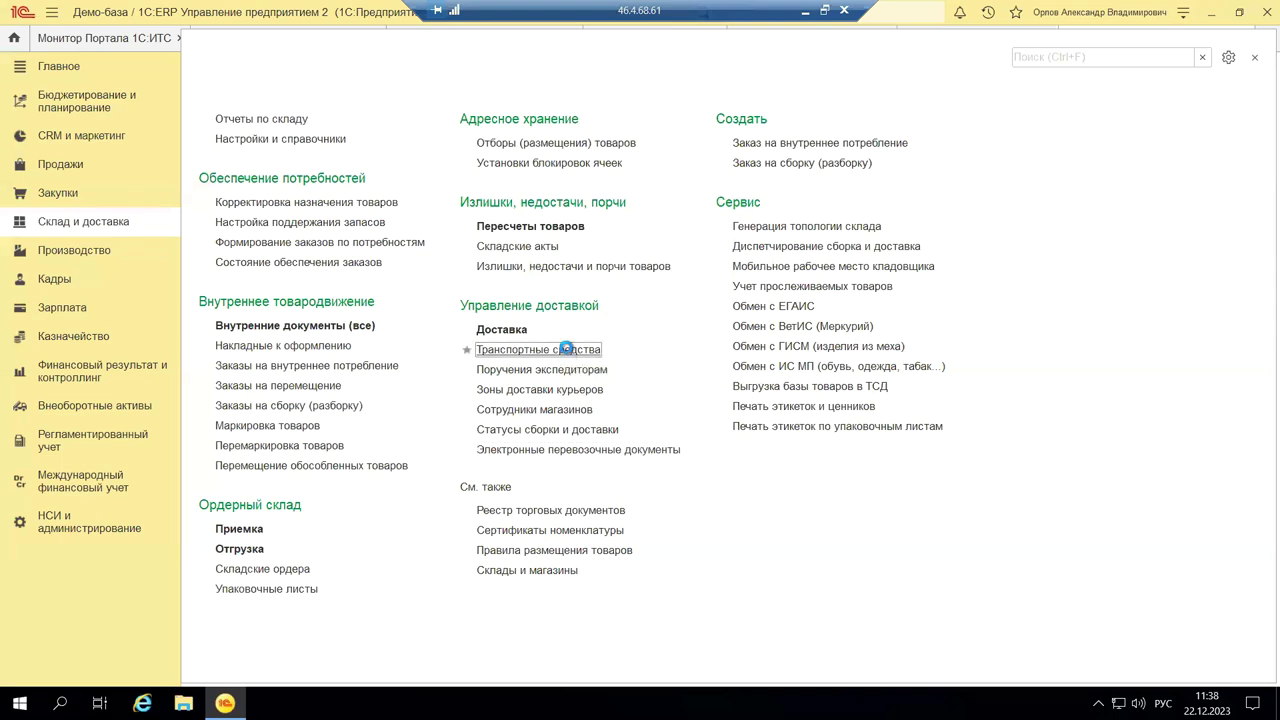
pyautogui.click(567, 352)
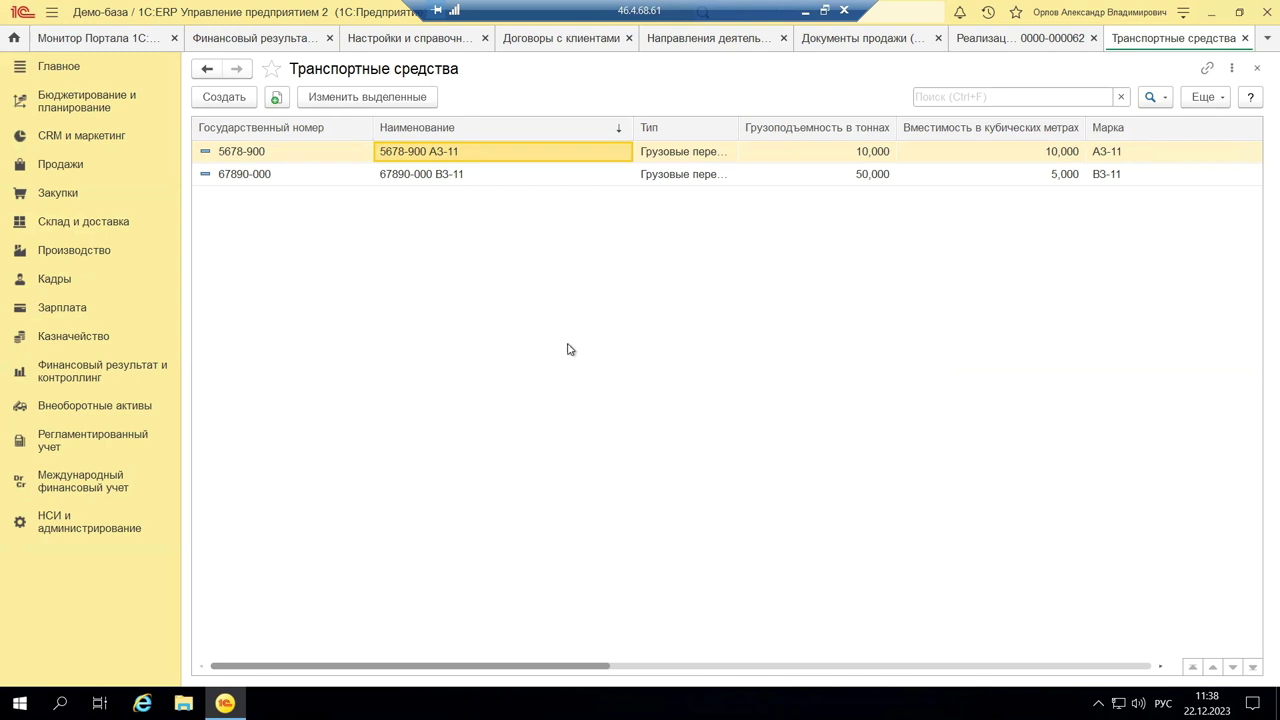
pyautogui.doubleClick(590, 157)
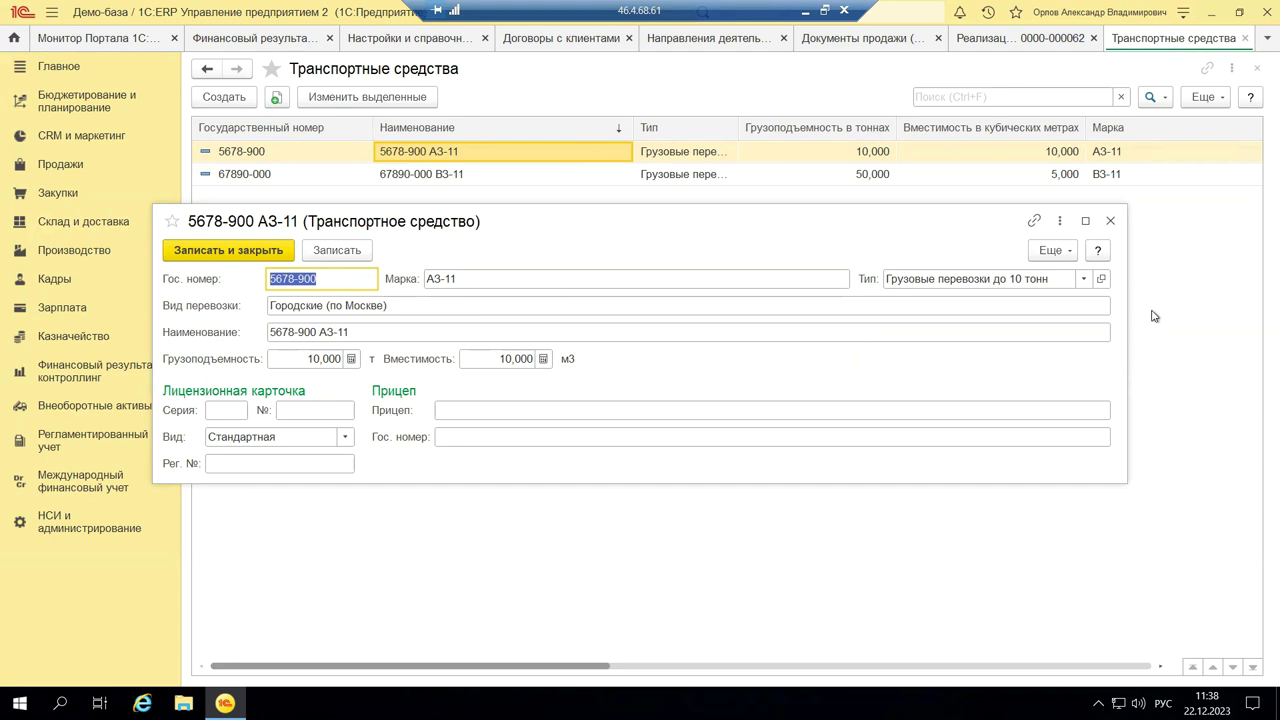
# Review the list of vehicle types and a blank new type form, and close them, the vehicle card and the vehicle list without changes
pyautogui.click(1083, 280)
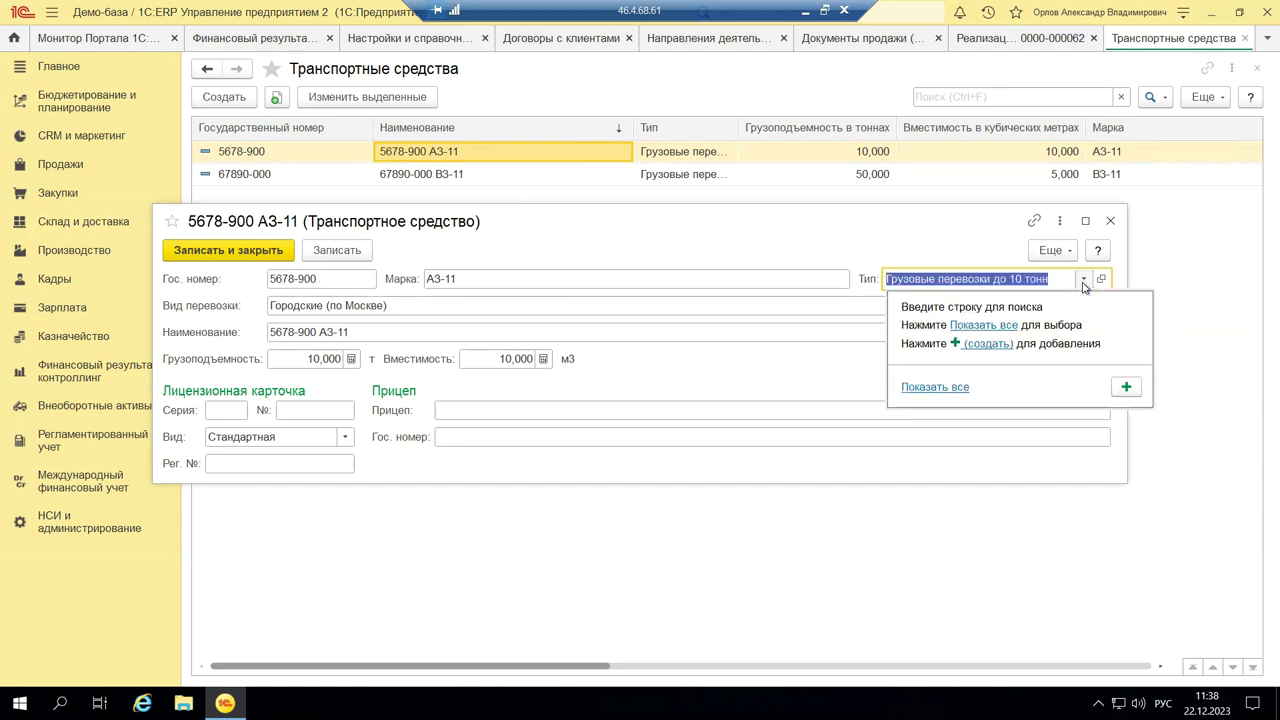
pyautogui.click(1005, 325)
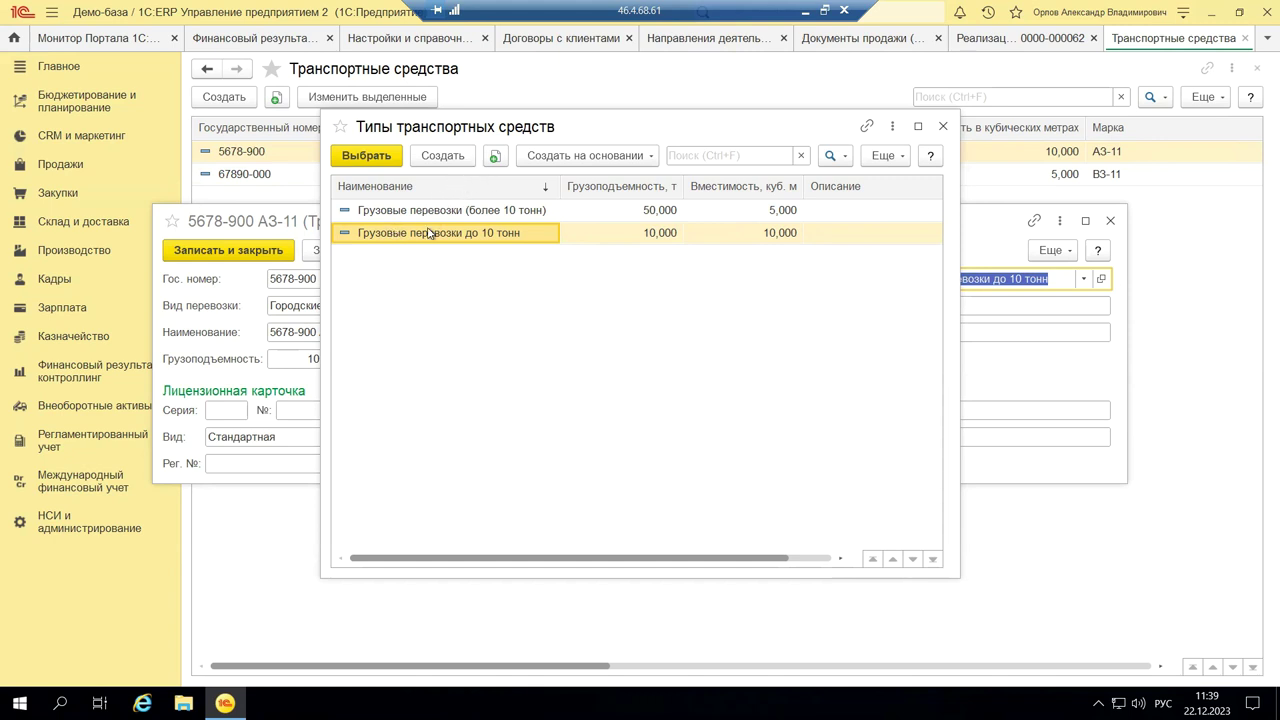
pyautogui.click(467, 152)
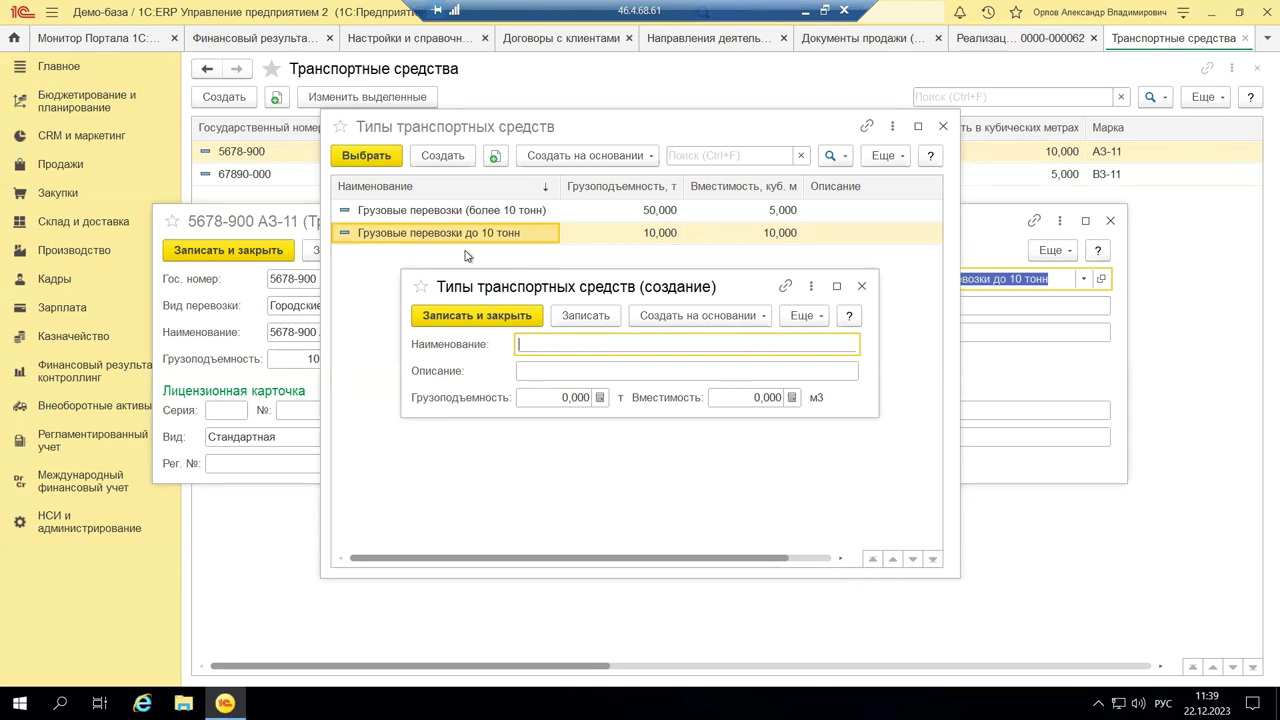
pyautogui.click(857, 288)
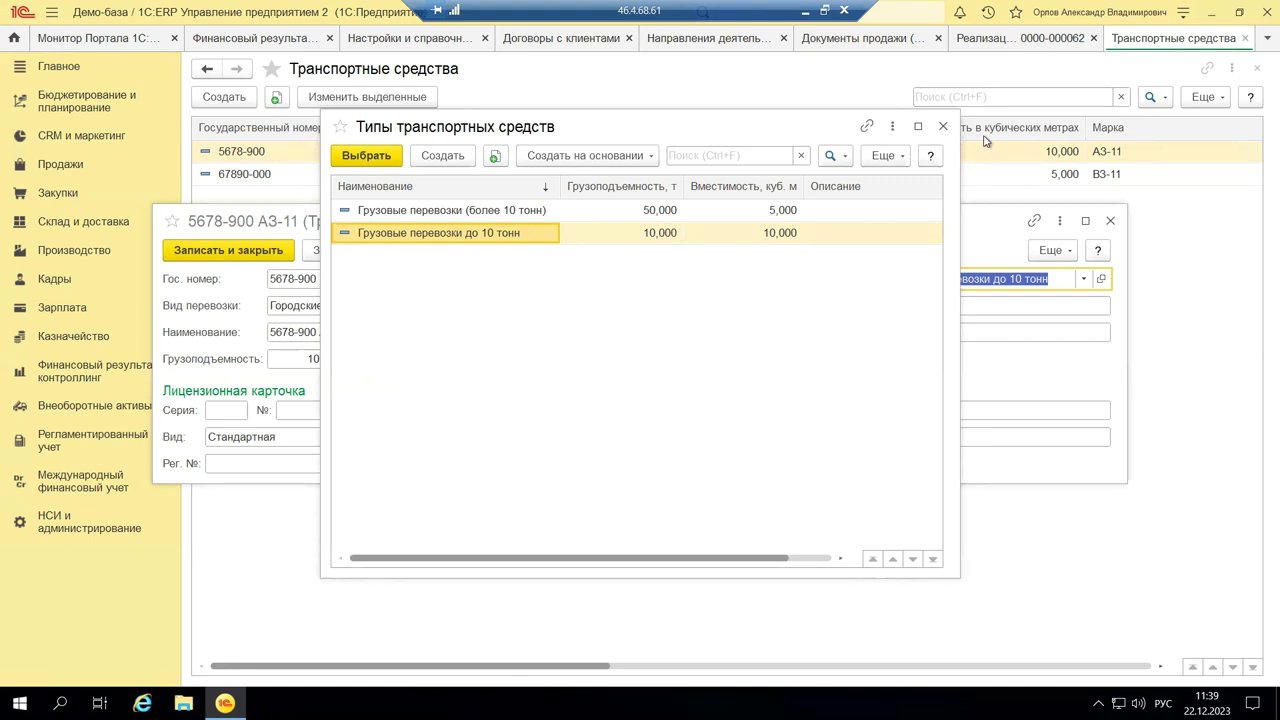
pyautogui.click(941, 126)
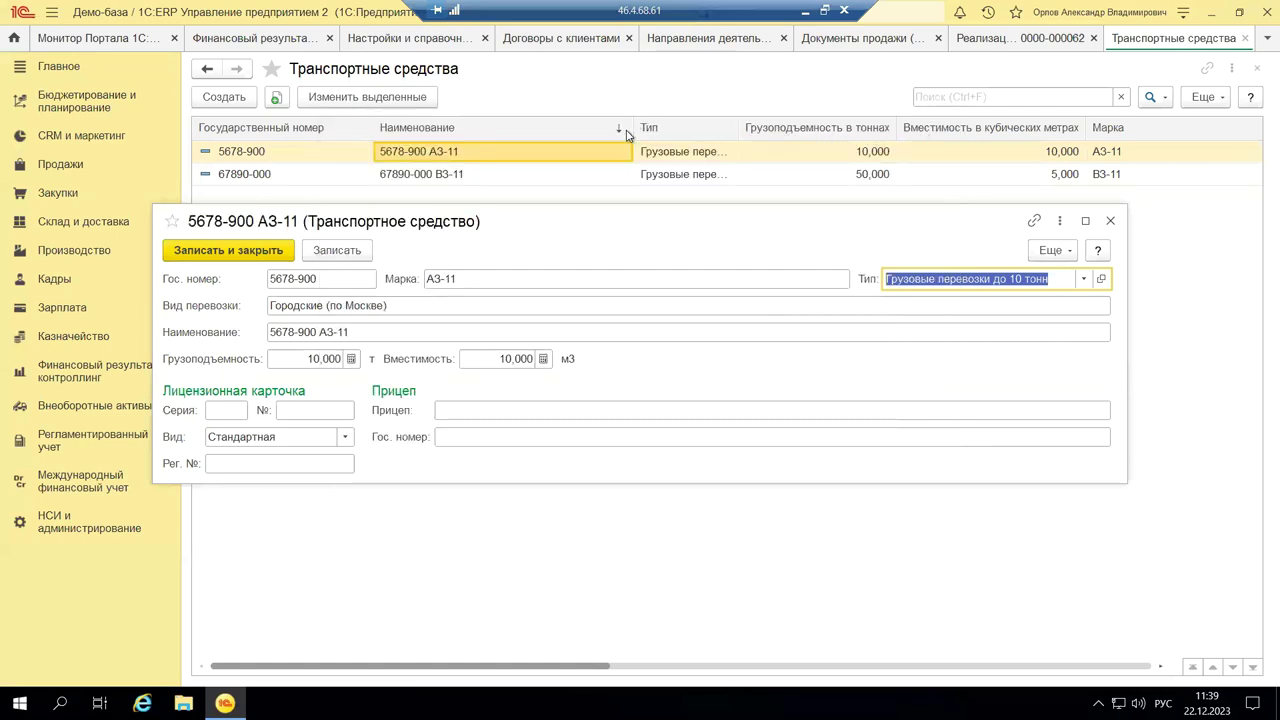
pyautogui.click(1109, 222)
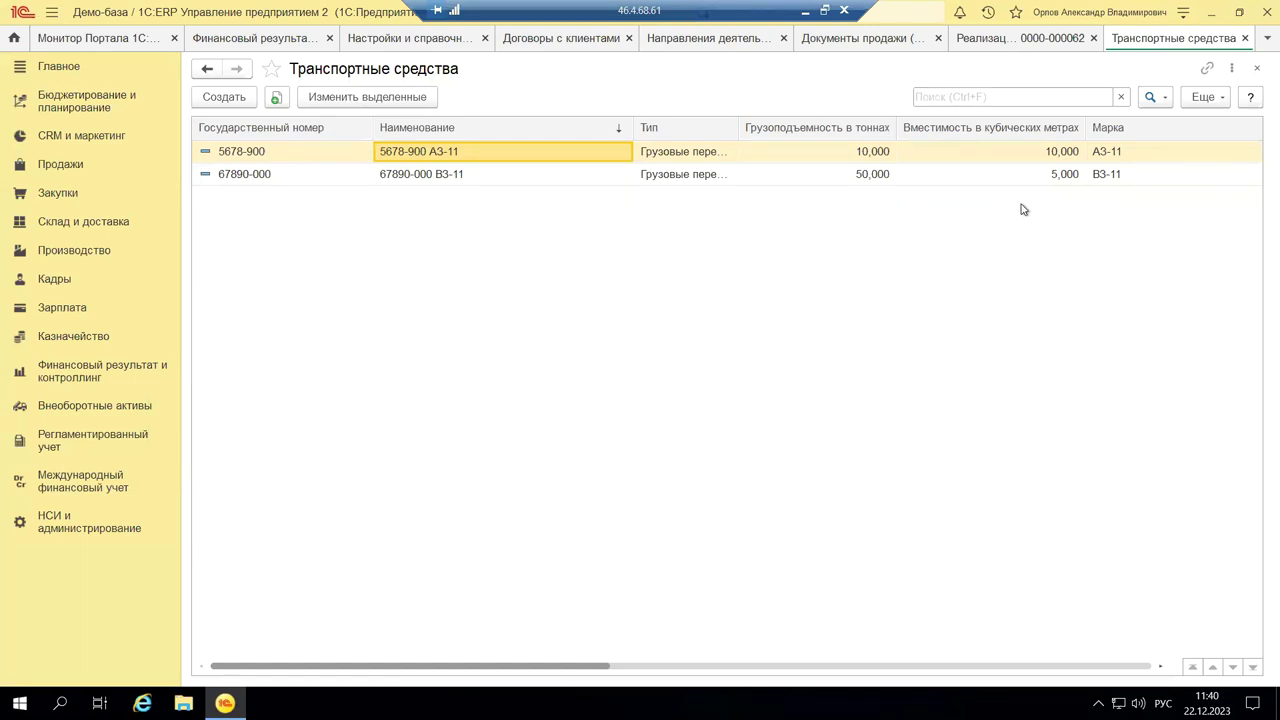
pyautogui.click(1256, 68)
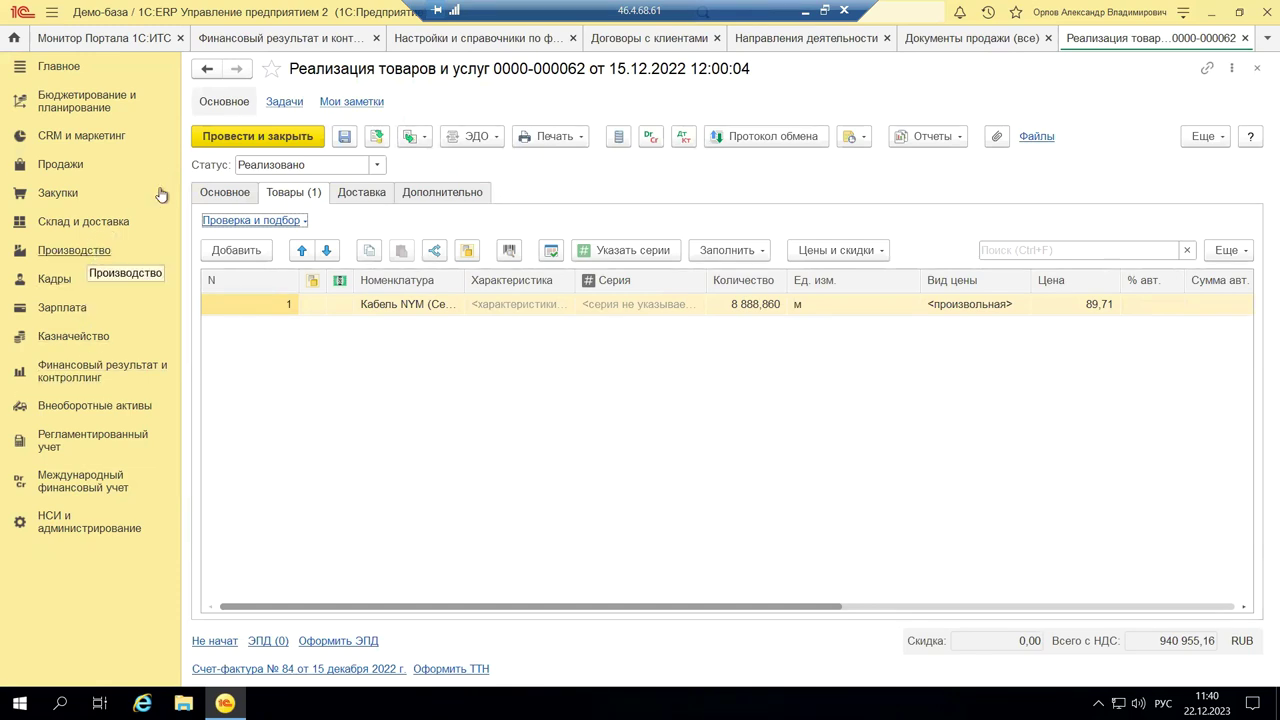
# Start a new Электронная транспортная накладная from the Электронные перевозочные документы list and review its fields
pyautogui.click(118, 230)
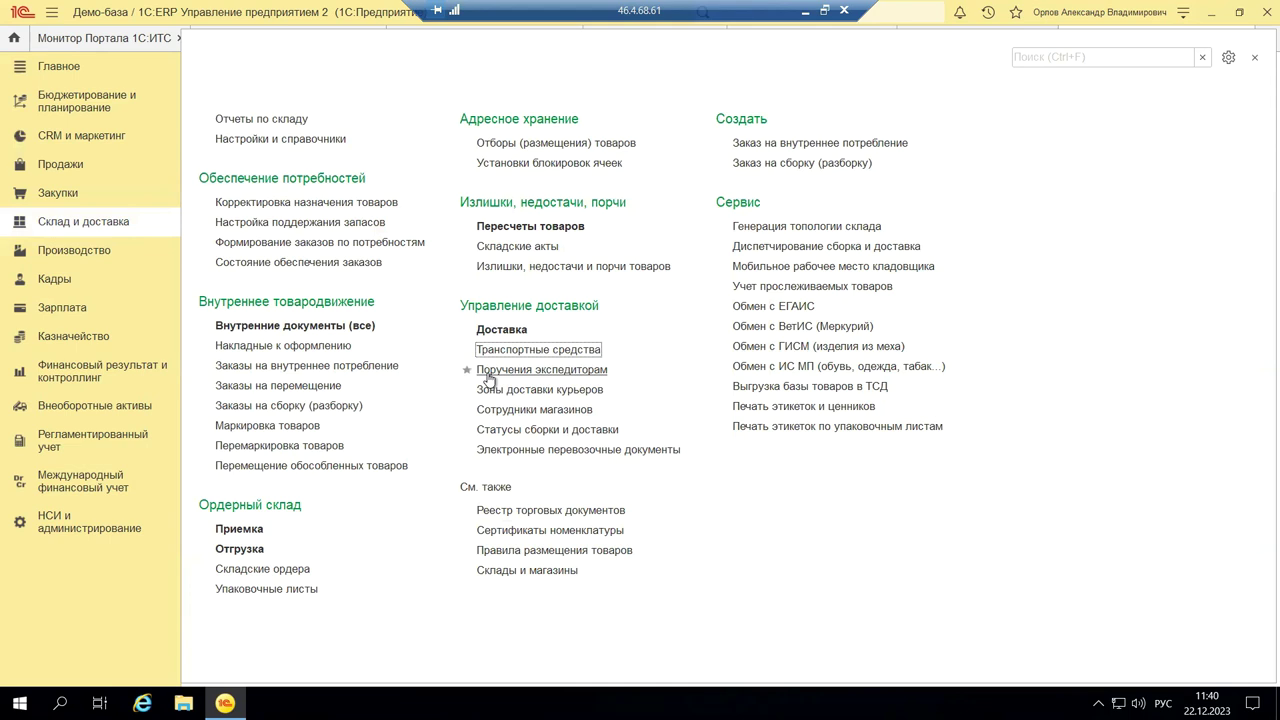
pyautogui.moveTo(490, 376)
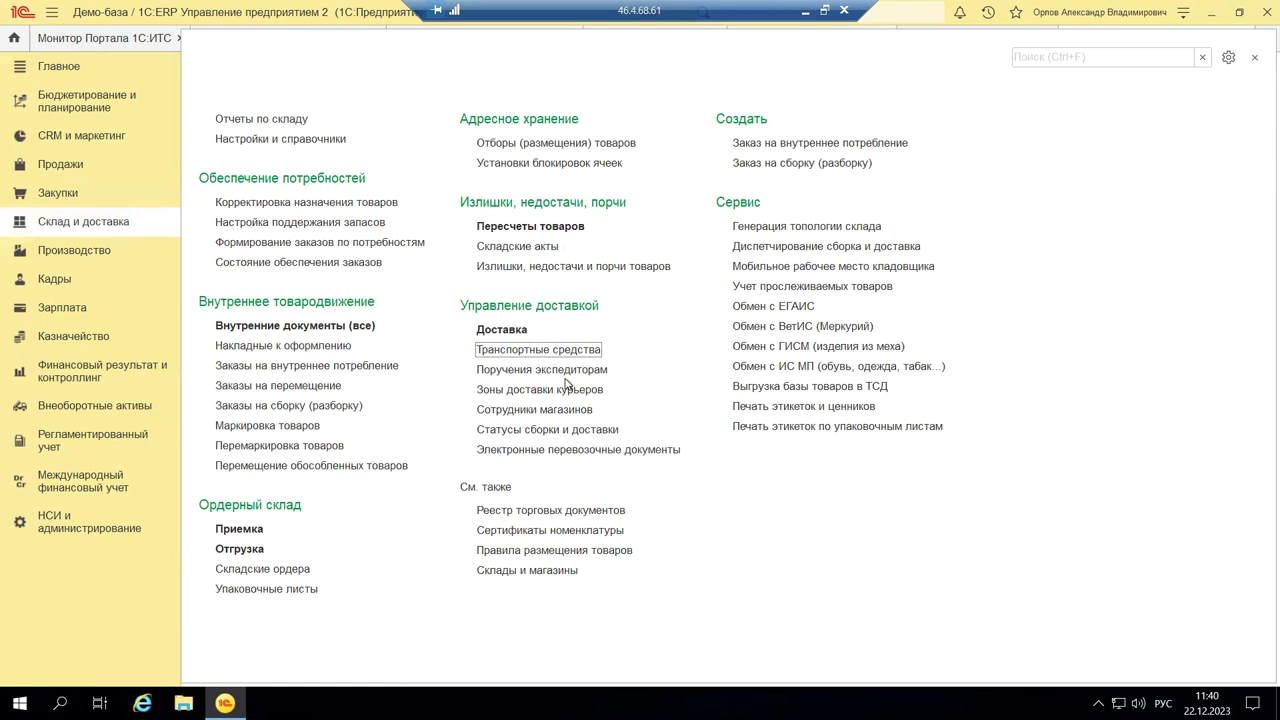
pyautogui.click(575, 450)
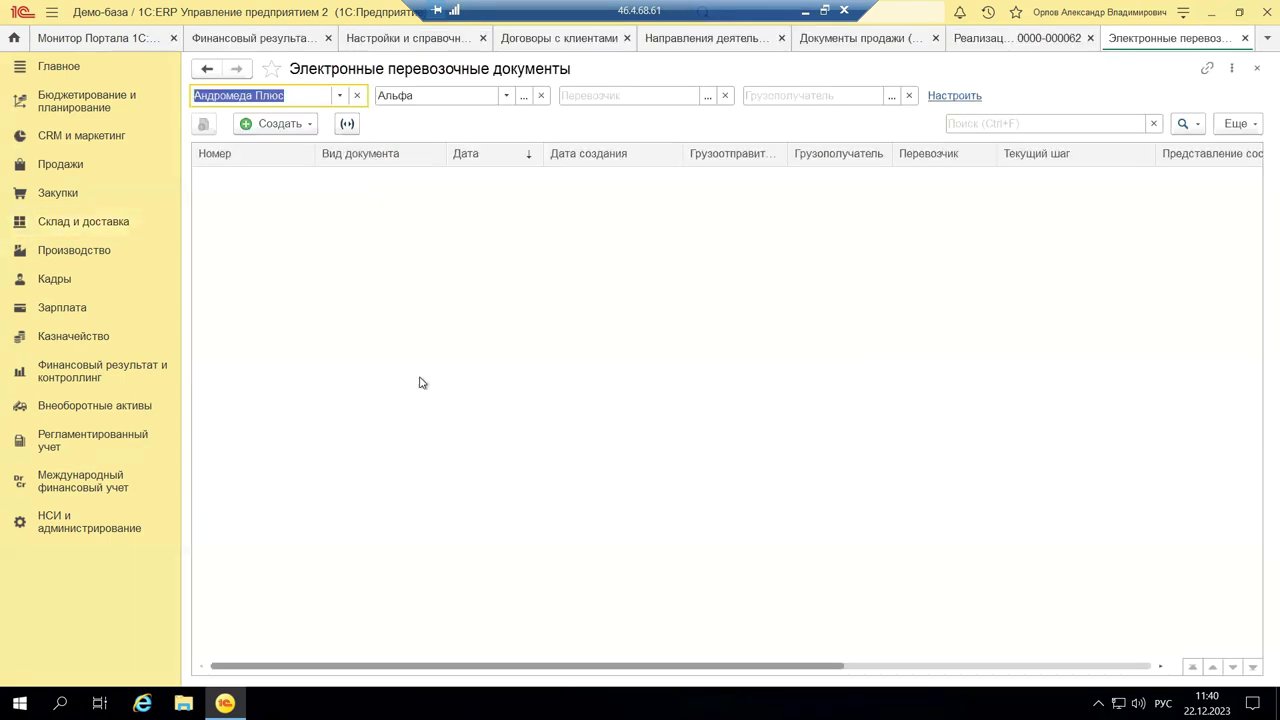
pyautogui.click(285, 124)
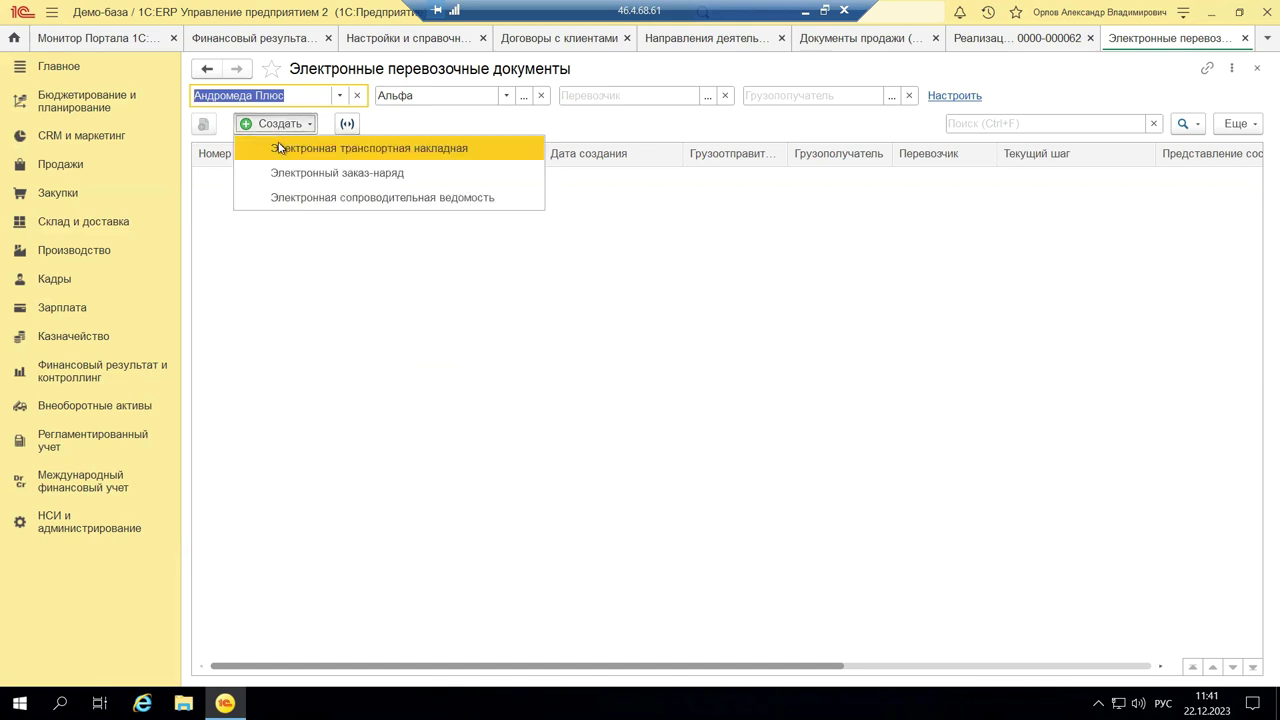
pyautogui.click(280, 149)
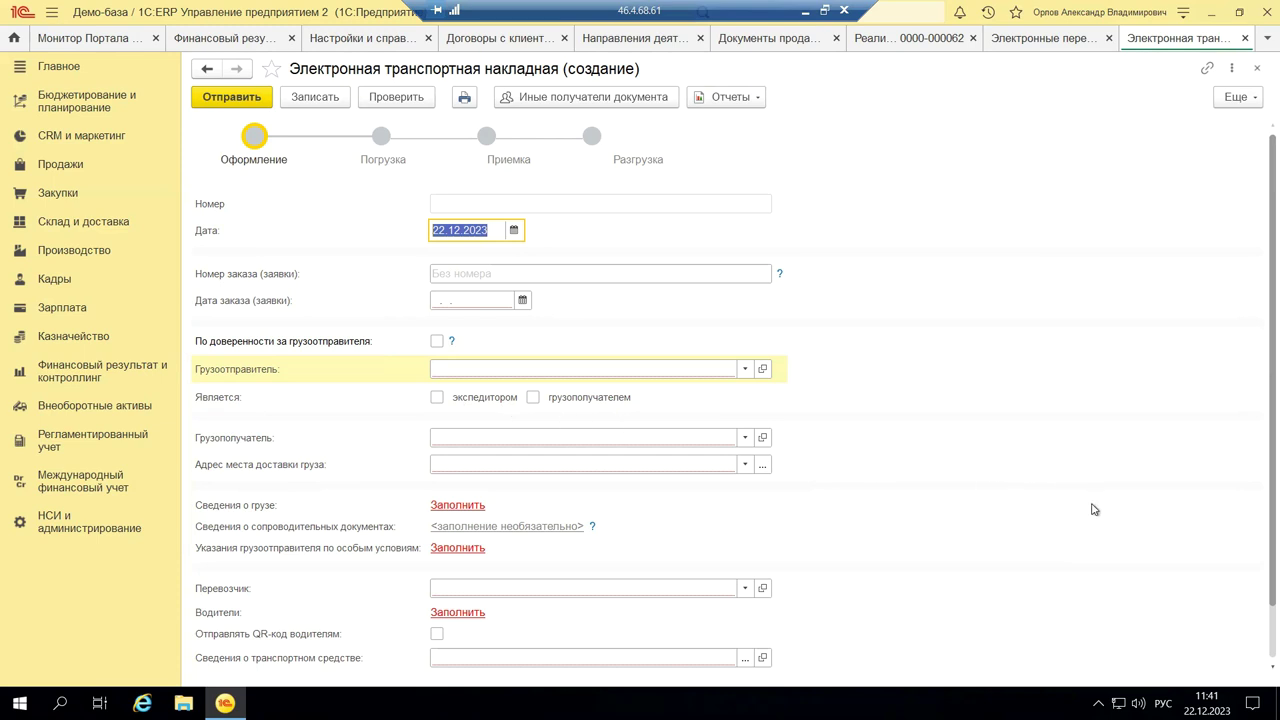
pyautogui.scroll(-1, 1094, 509)
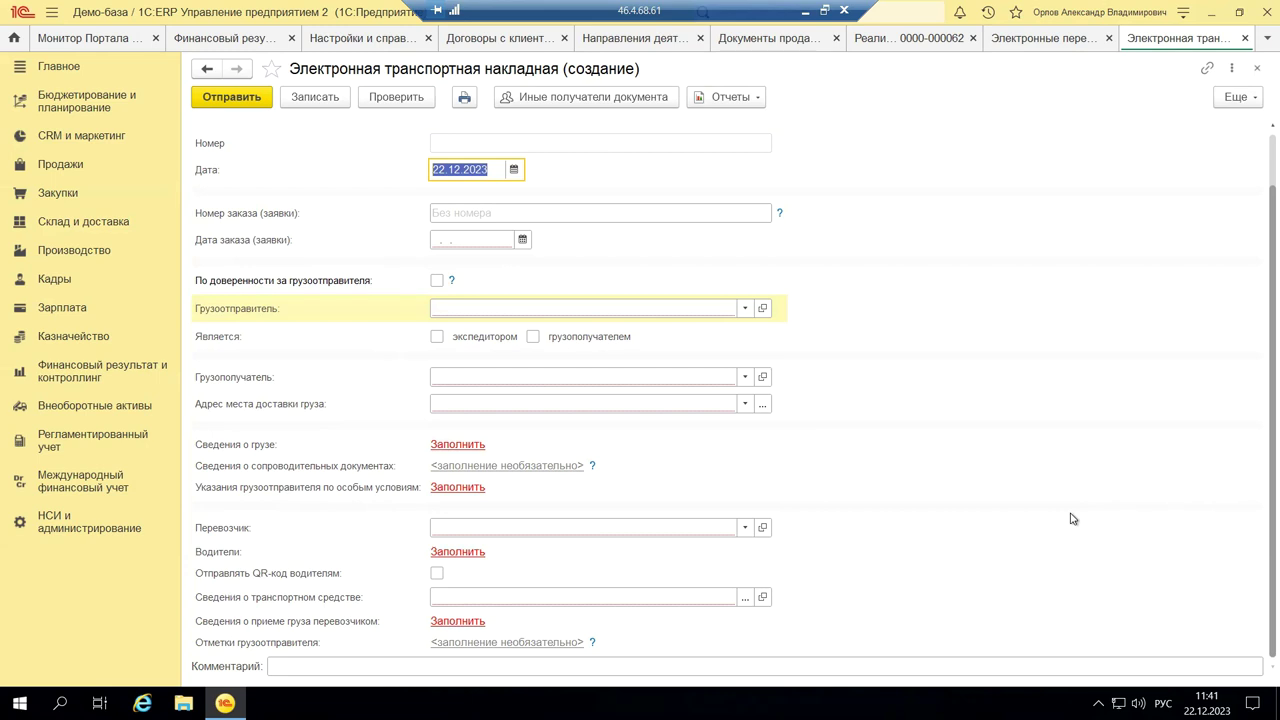
# Try the waybill's other recipients and Связанные документы commands, and close the waybill and the transport documents list without saving
pyautogui.click(570, 99)
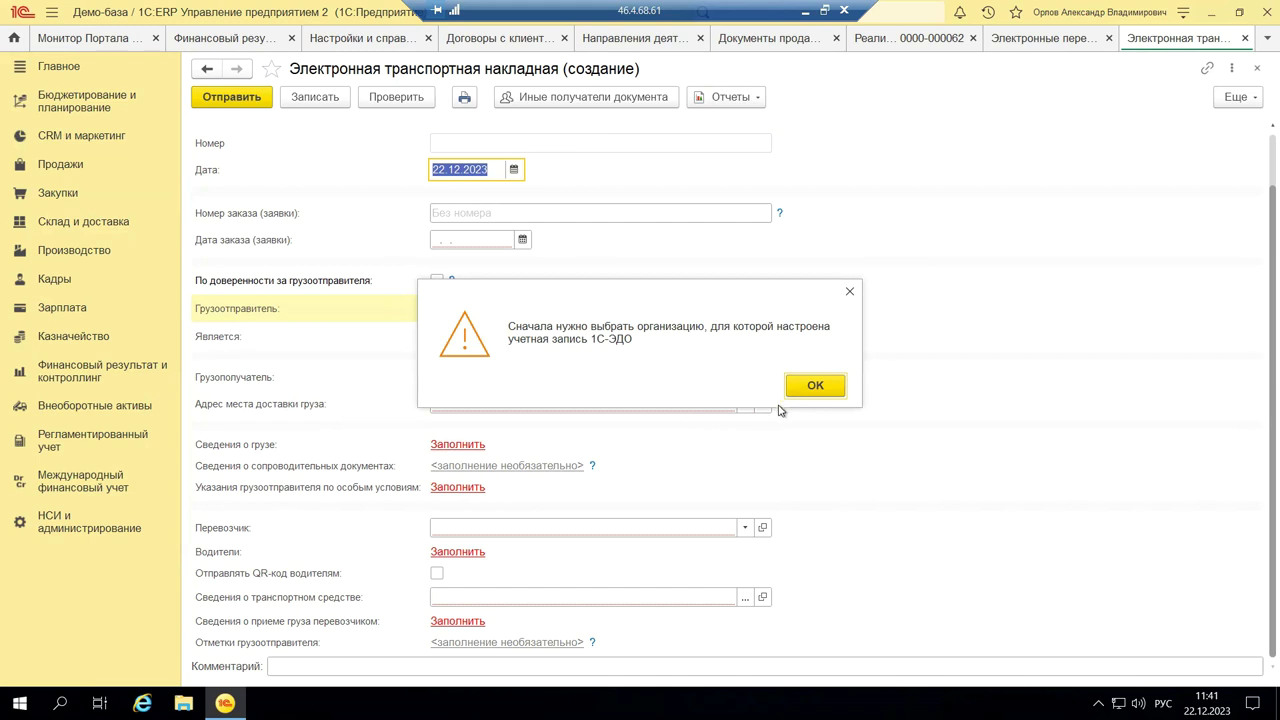
pyautogui.click(816, 390)
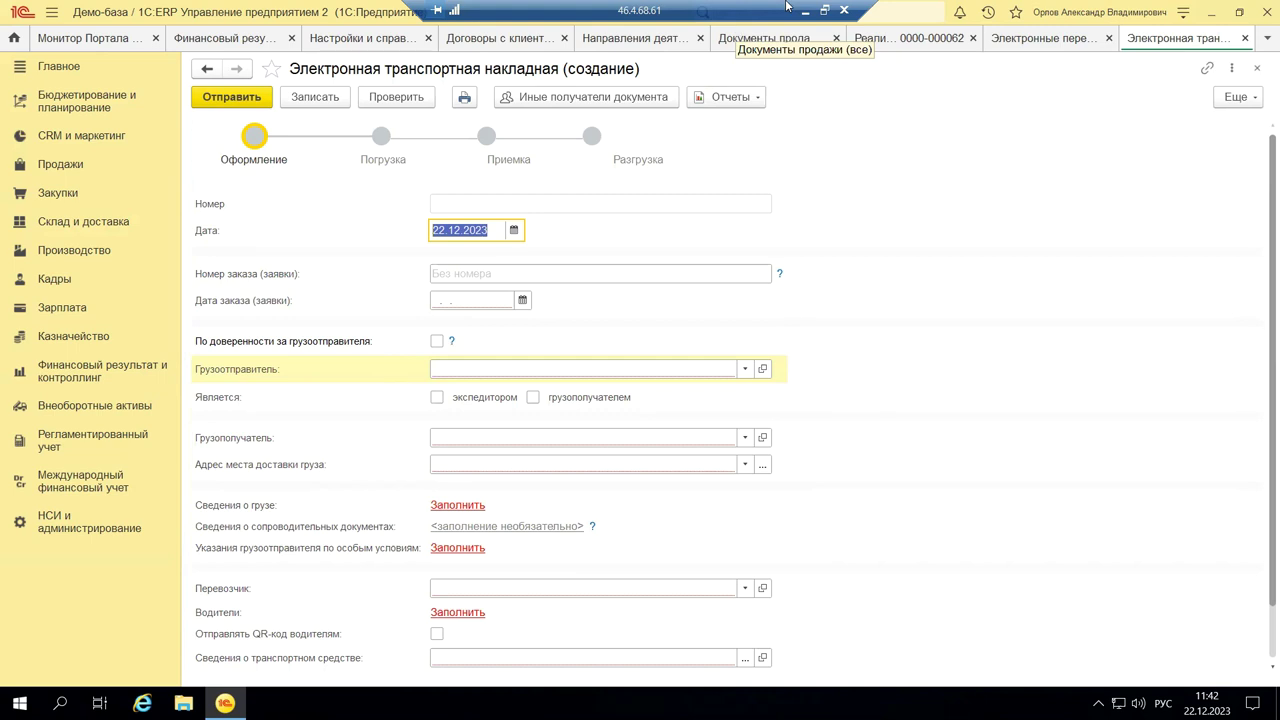
pyautogui.click(746, 98)
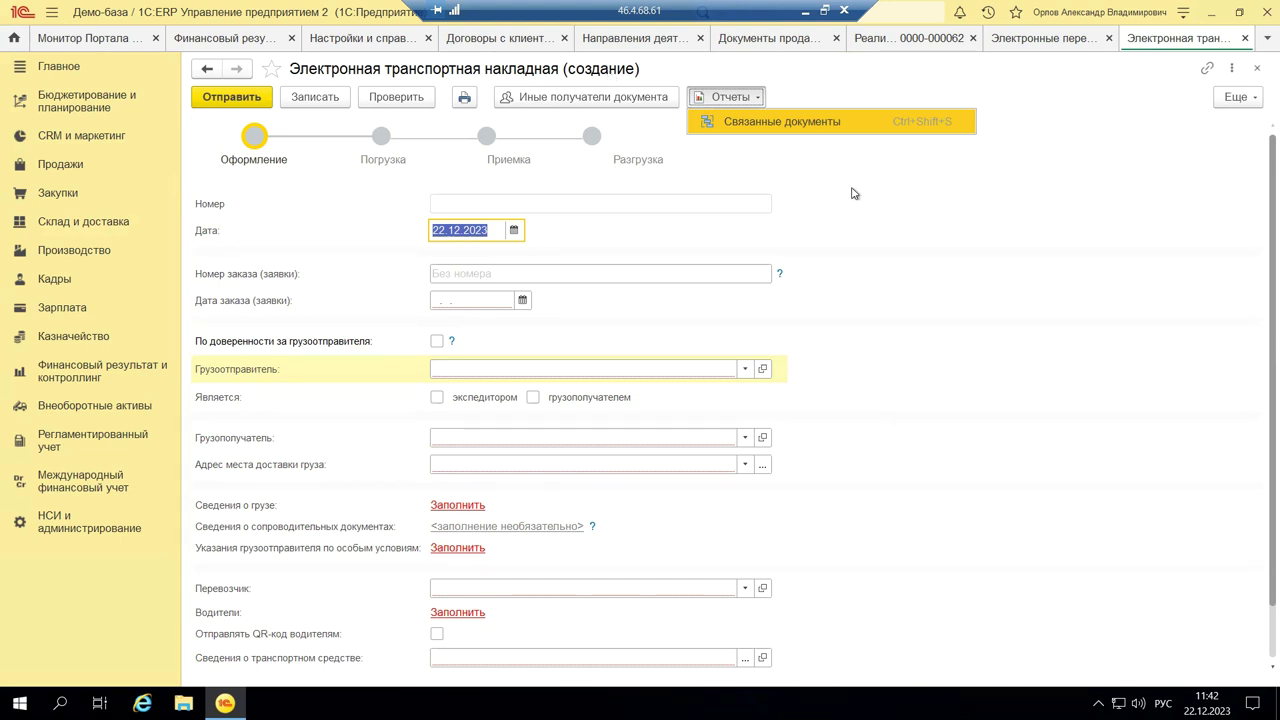
pyautogui.click(785, 122)
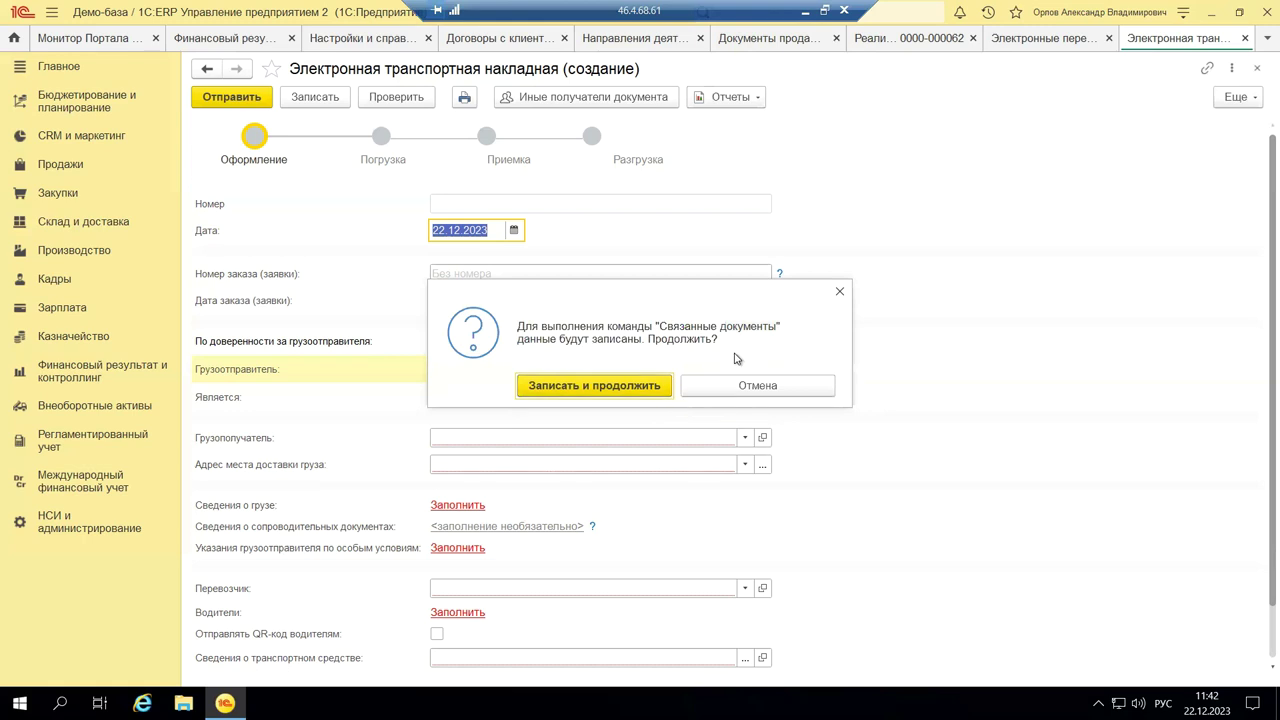
pyautogui.click(840, 292)
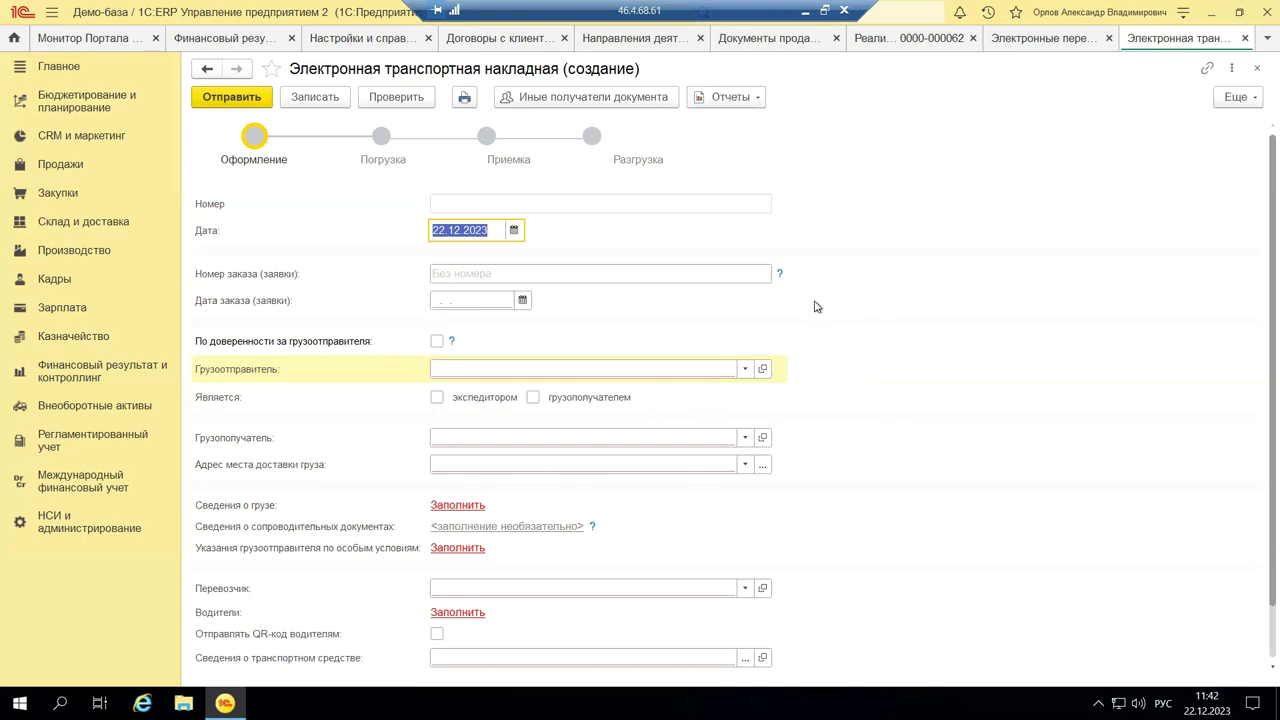
pyautogui.click(1257, 68)
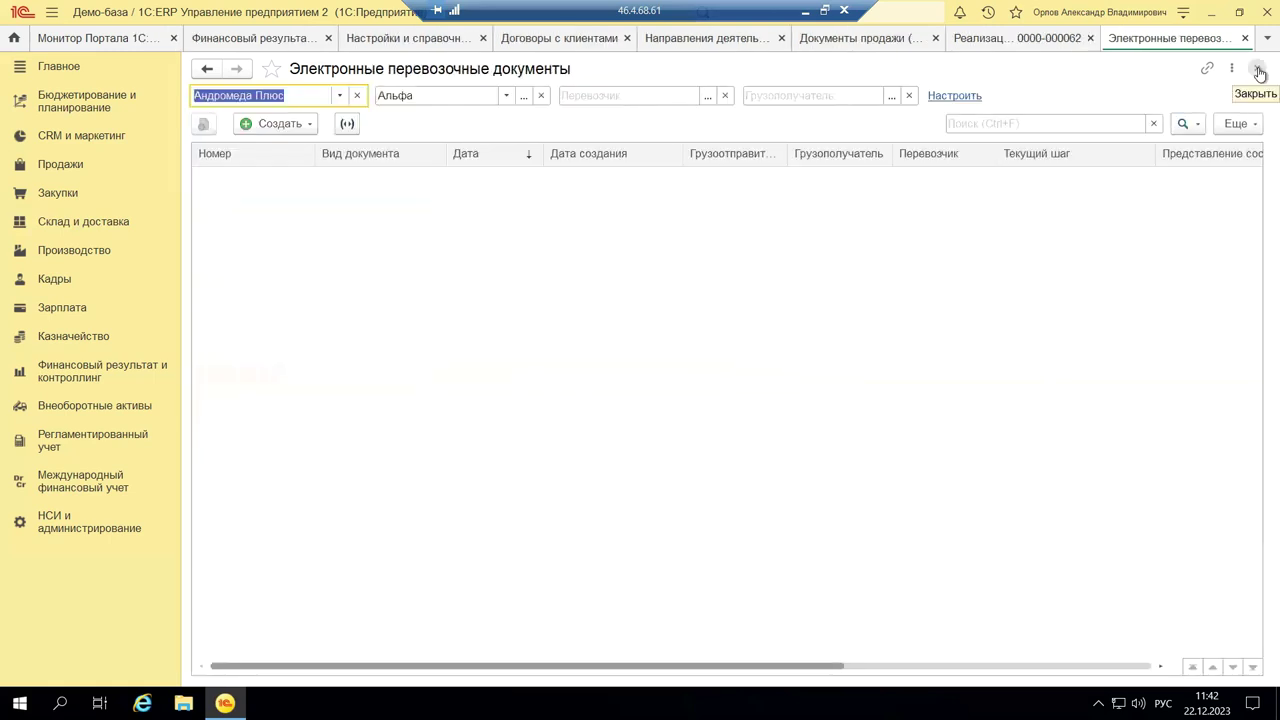
pyautogui.click(1258, 69)
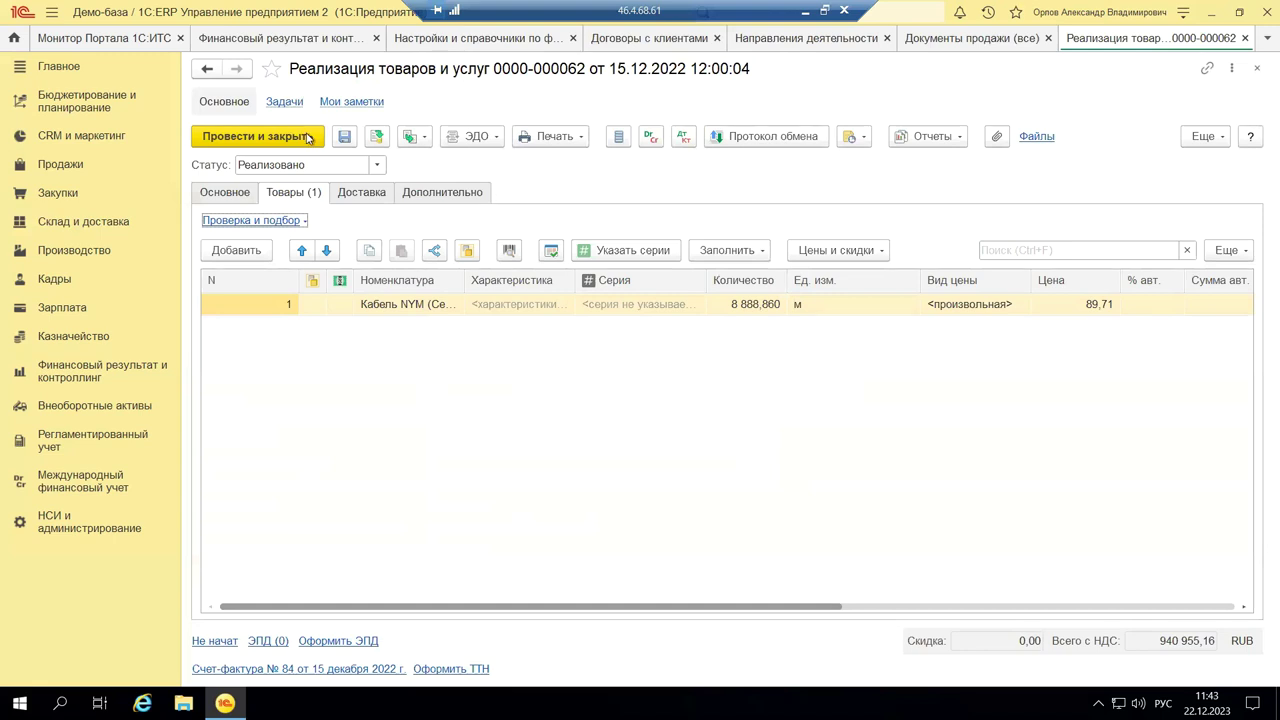
# Set the sales document's delivery method to Перевозчик (с нашего склада)
pyautogui.click(362, 192)
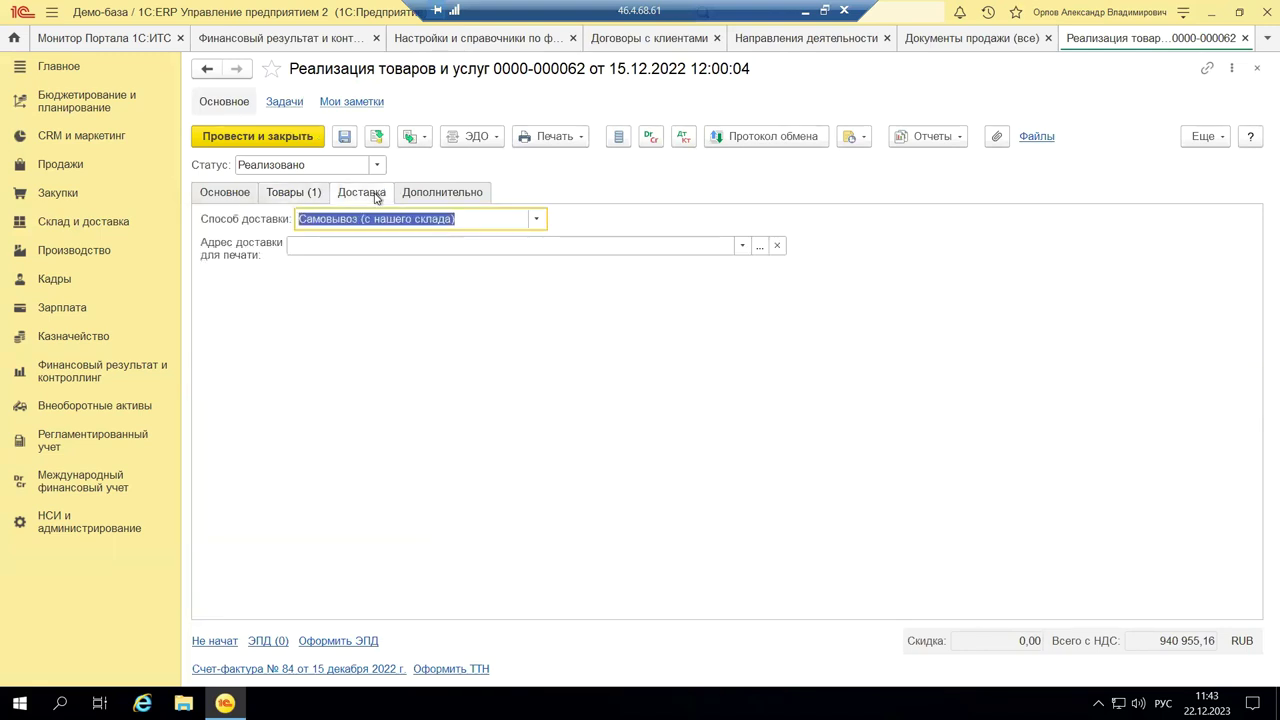
pyautogui.click(536, 219)
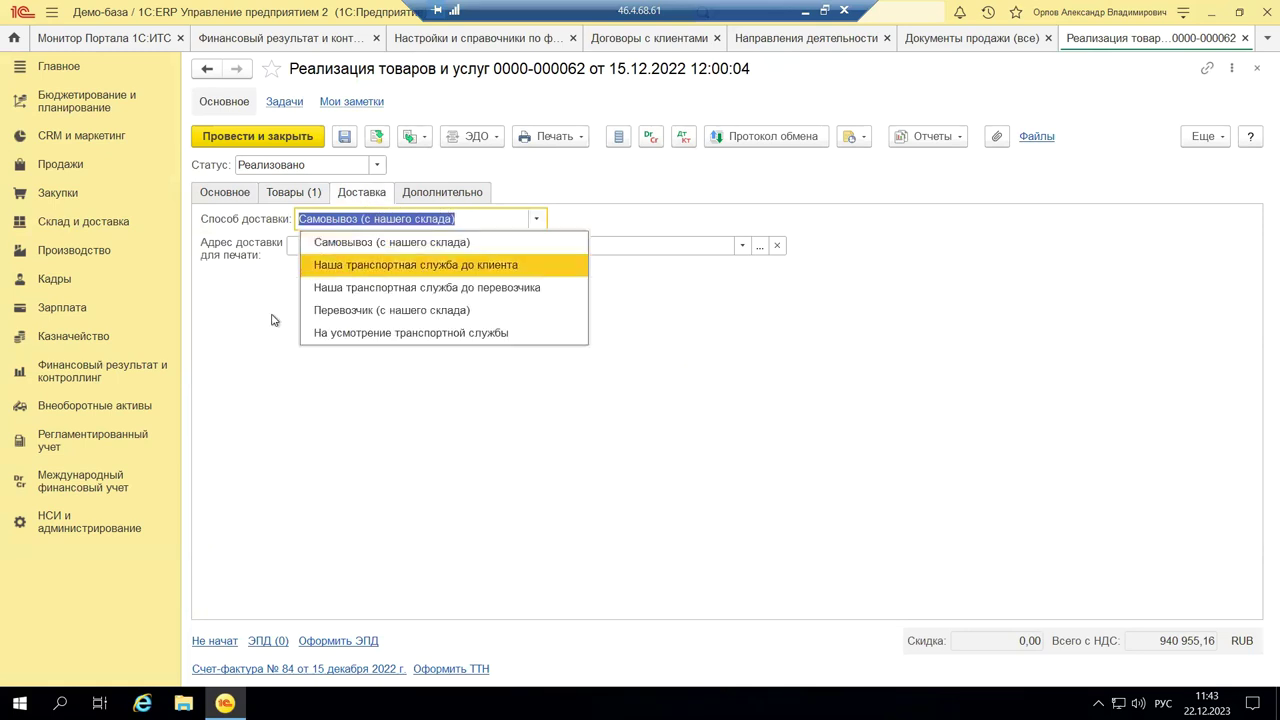
pyautogui.click(337, 309)
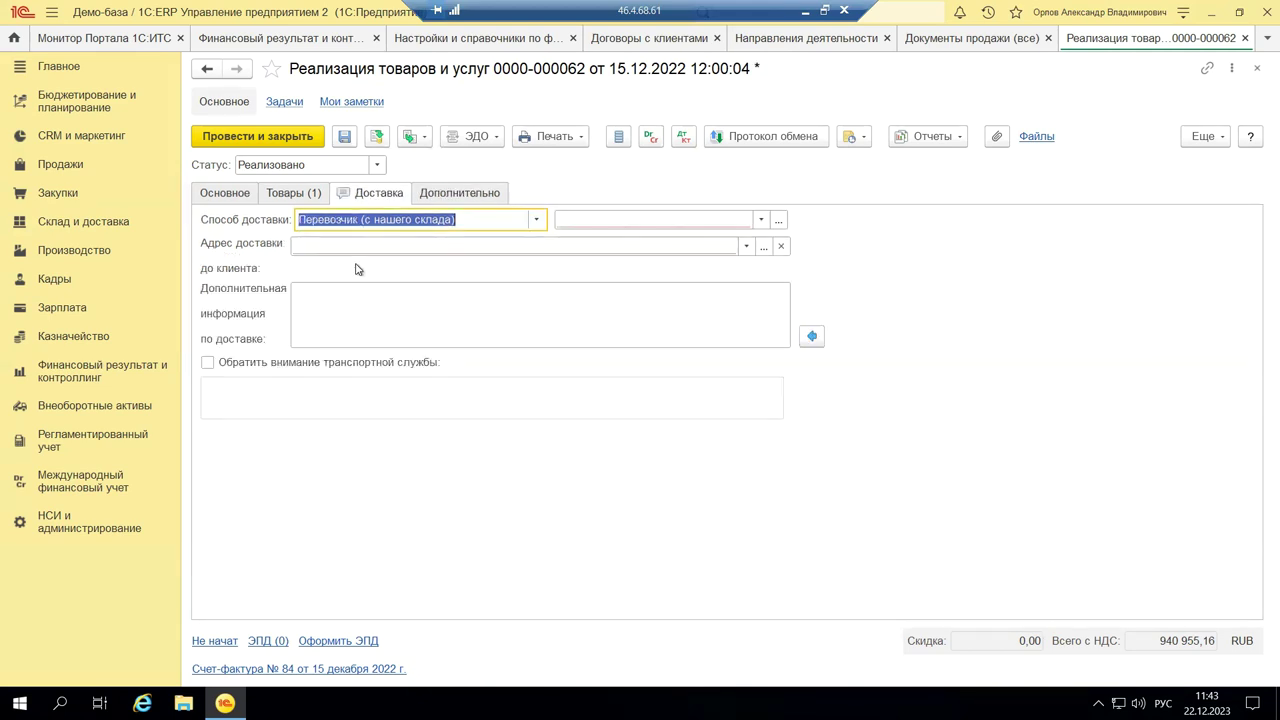
# Review the list of carrier partners and the Обратить внимание транспортной службы option, leaving the carrier empty and the option off
pyautogui.click(759, 221)
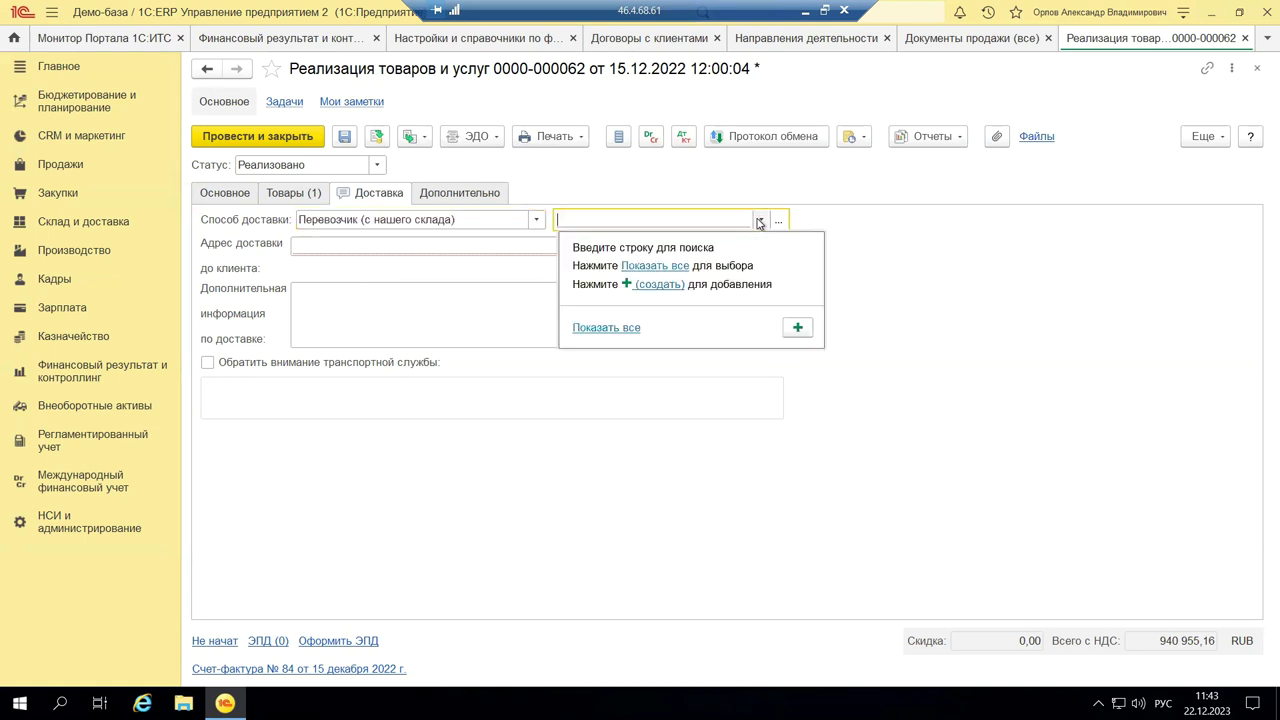
pyautogui.click(646, 266)
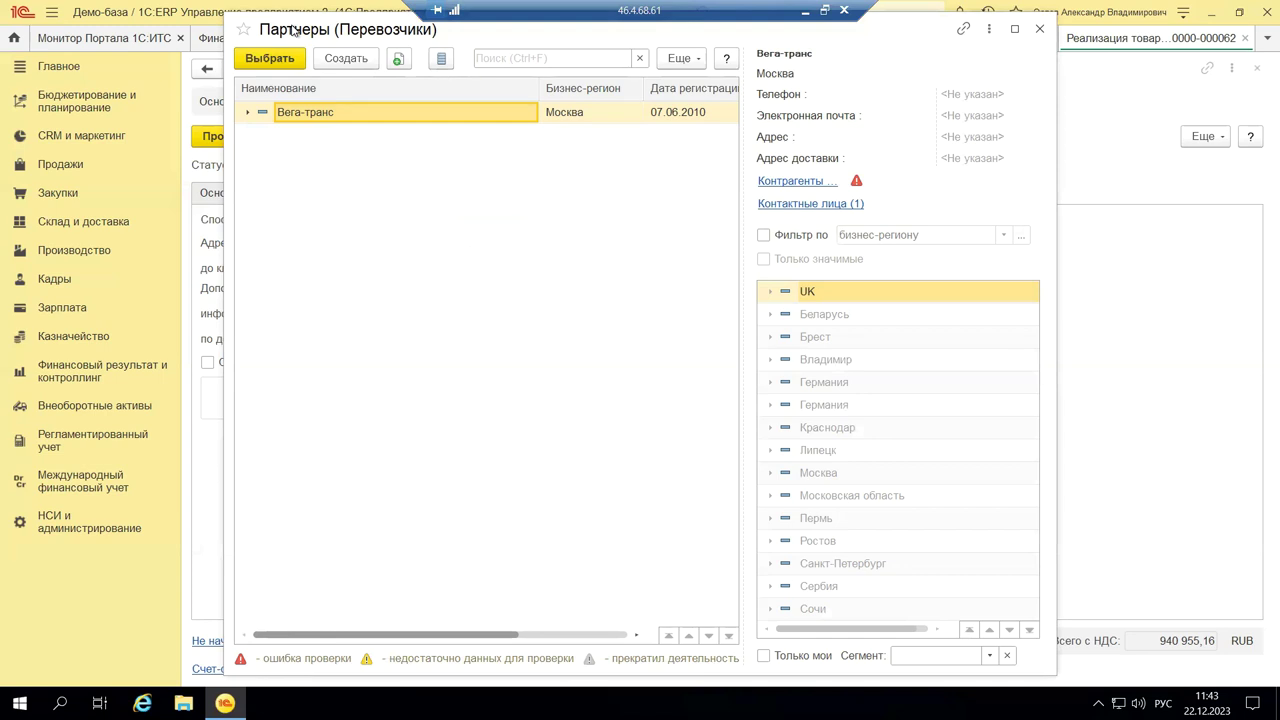
pyautogui.click(1041, 30)
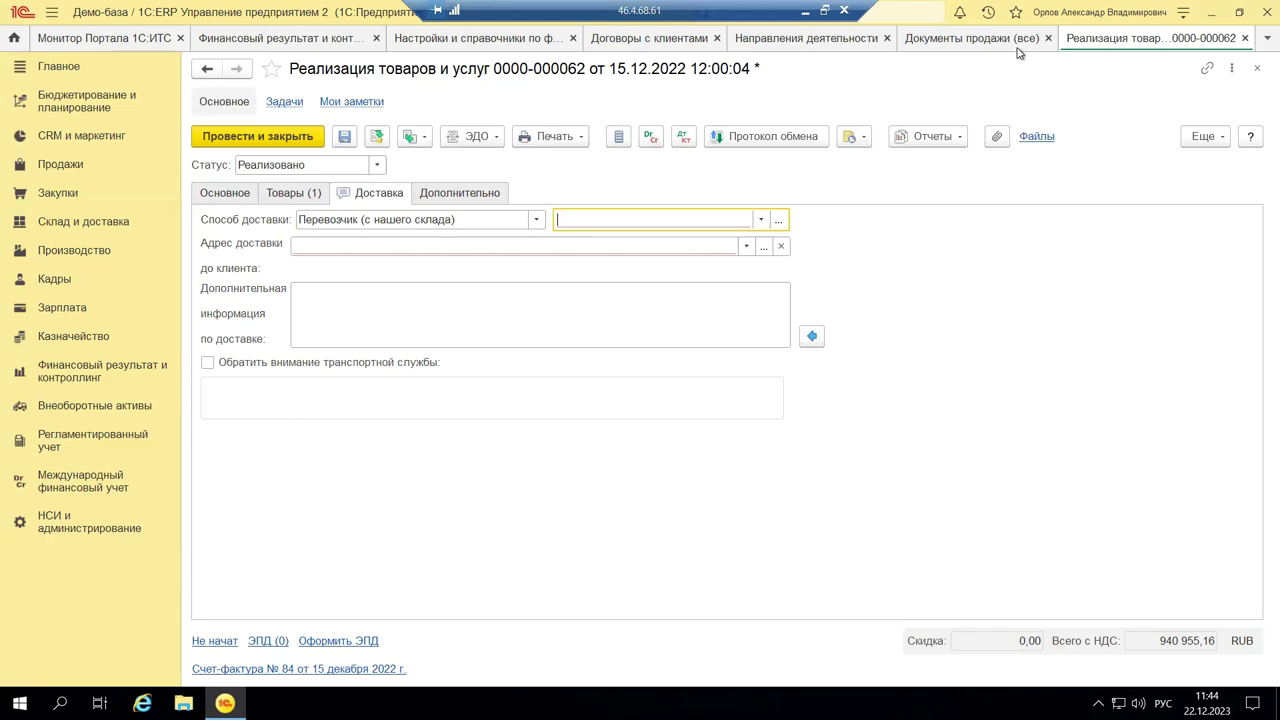
pyautogui.moveTo(337, 297)
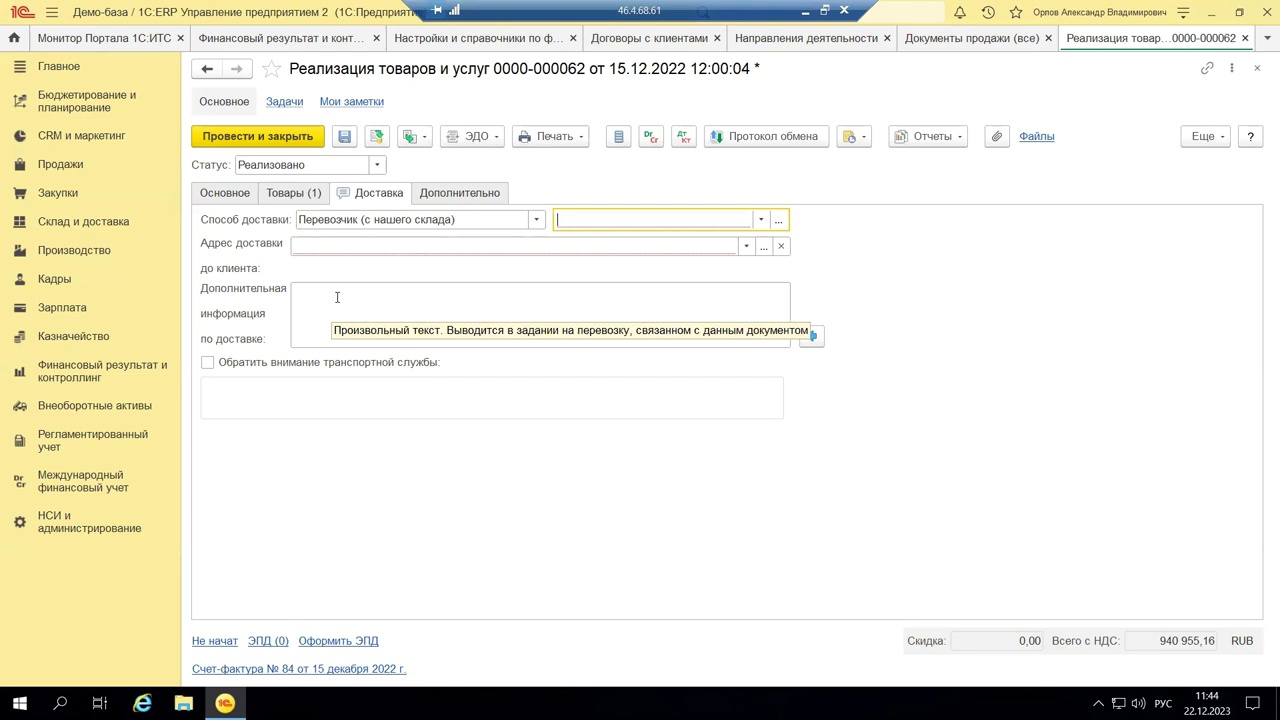
pyautogui.click(207, 363)
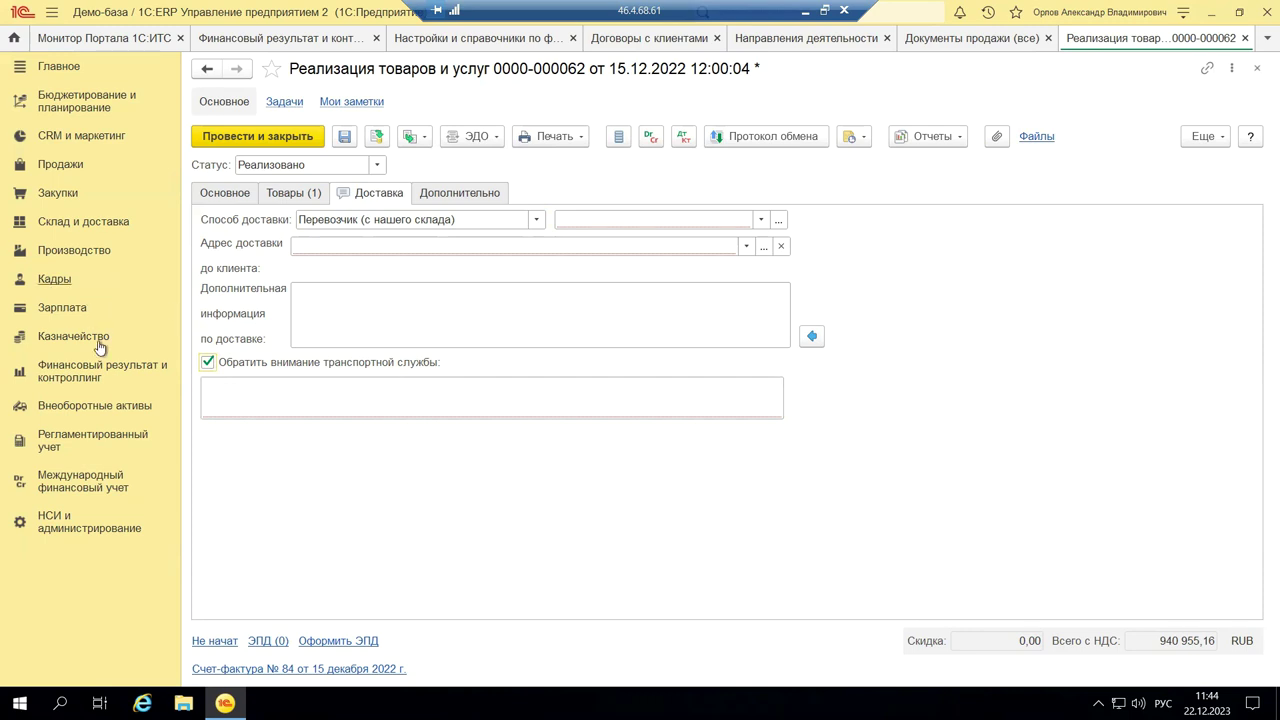
pyautogui.click(208, 364)
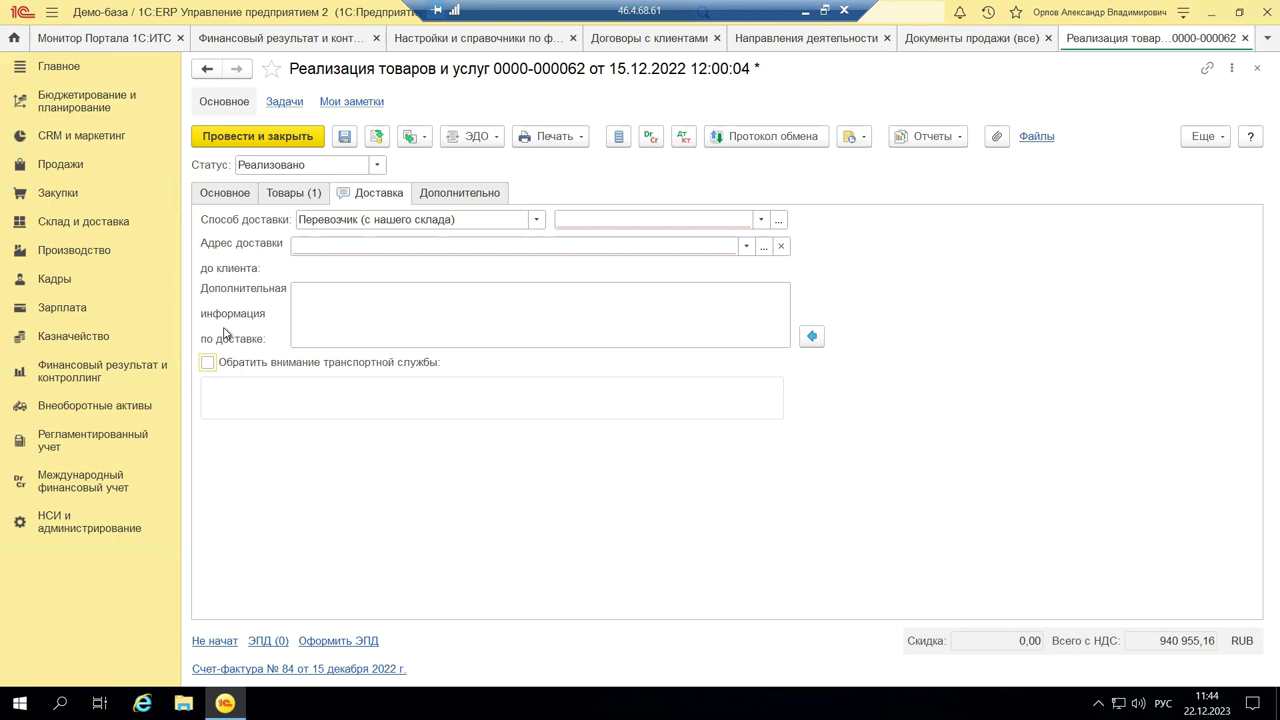
# Set the sales document's Вариант оформления продажи to Акт на передачу прав
pyautogui.click(421, 192)
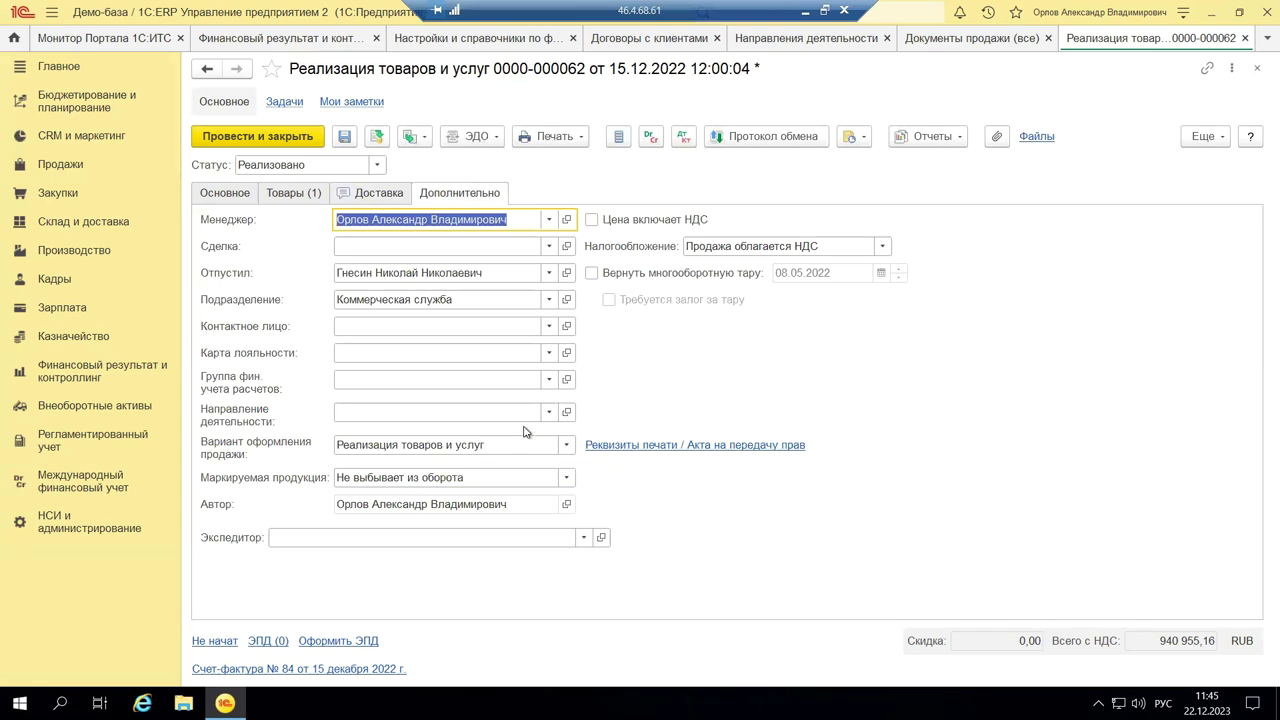
pyautogui.click(566, 452)
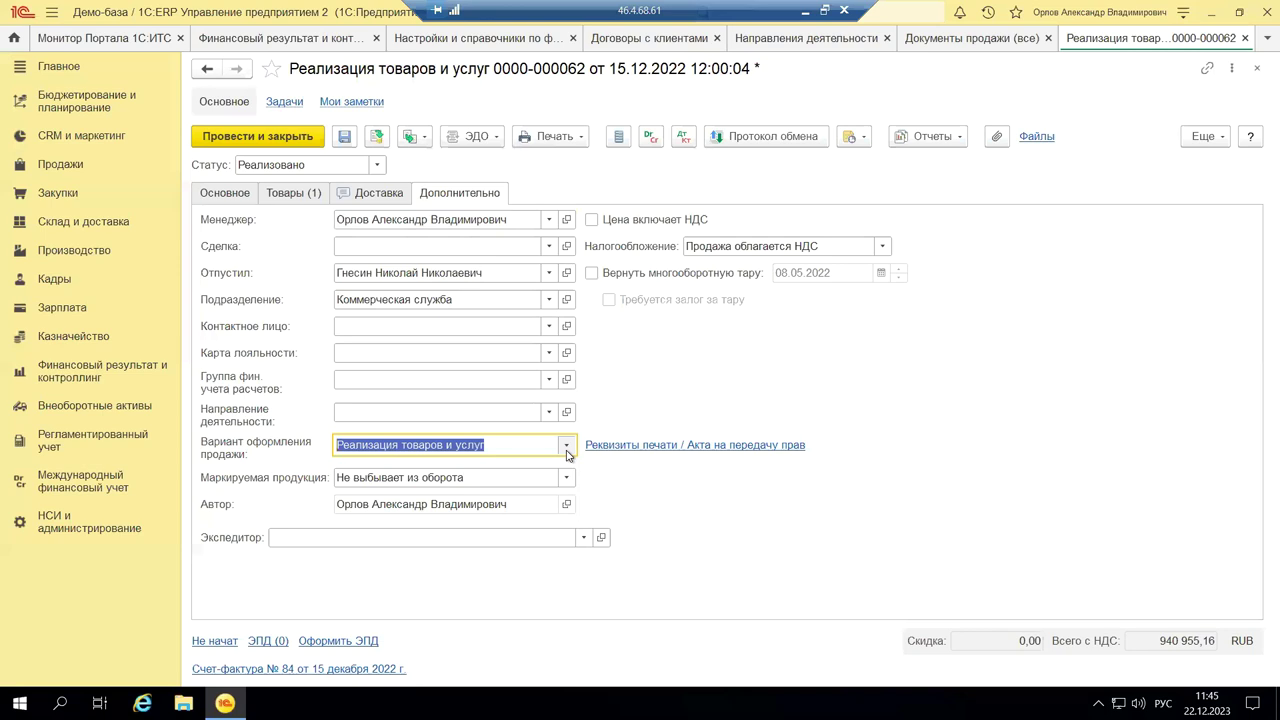
pyautogui.click(566, 445)
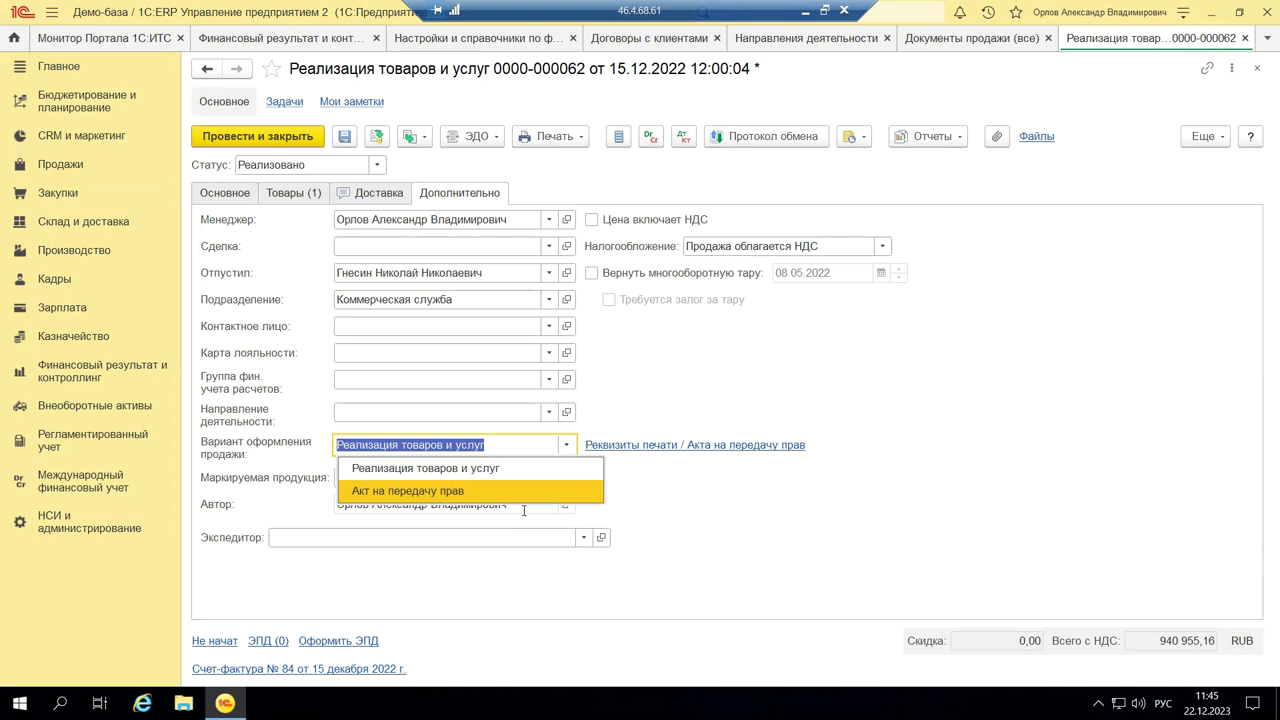
pyautogui.click(595, 491)
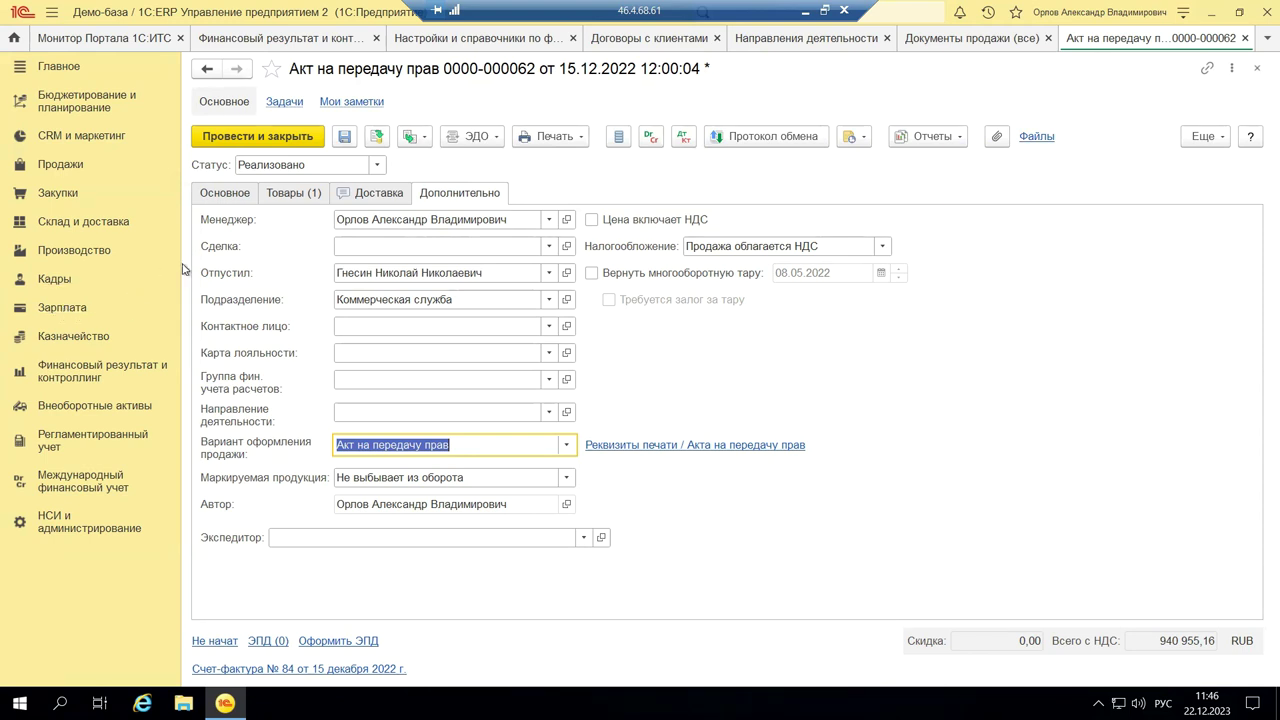
# Open the Исполнение контрактов ГОЗ report from regulated accounting and set its date to 22.12.2023
pyautogui.click(87, 446)
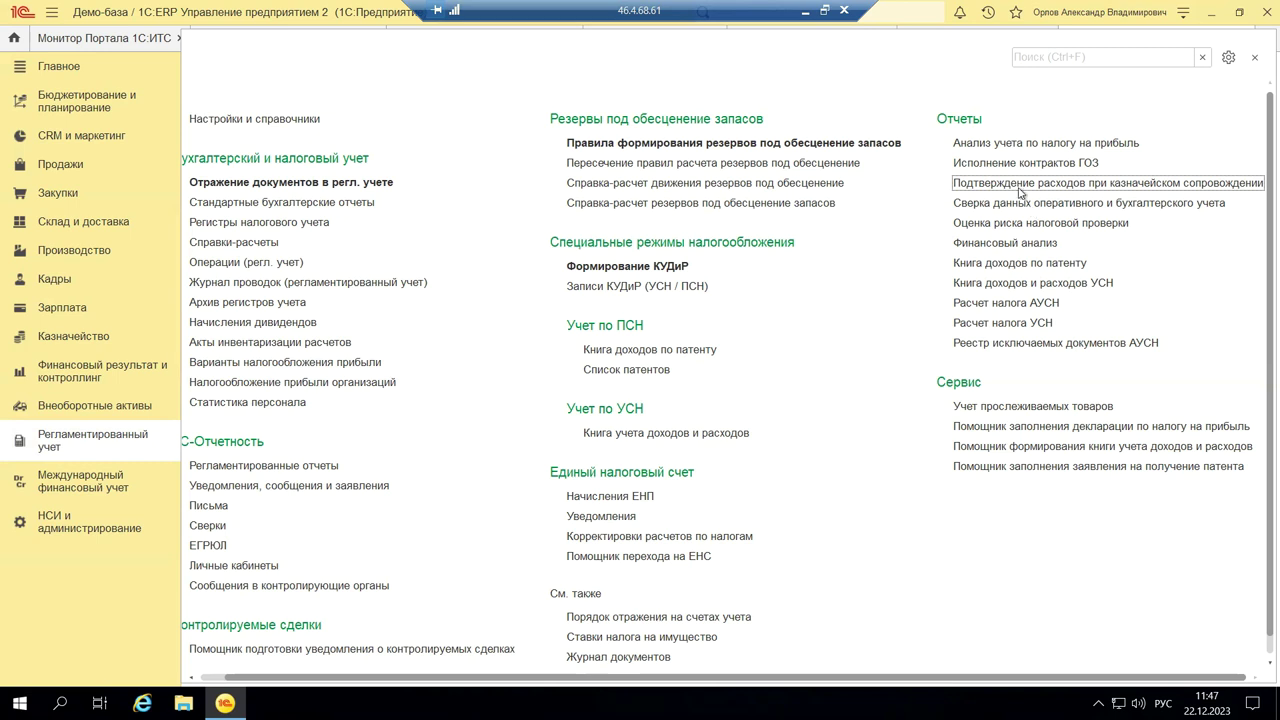
pyautogui.click(968, 162)
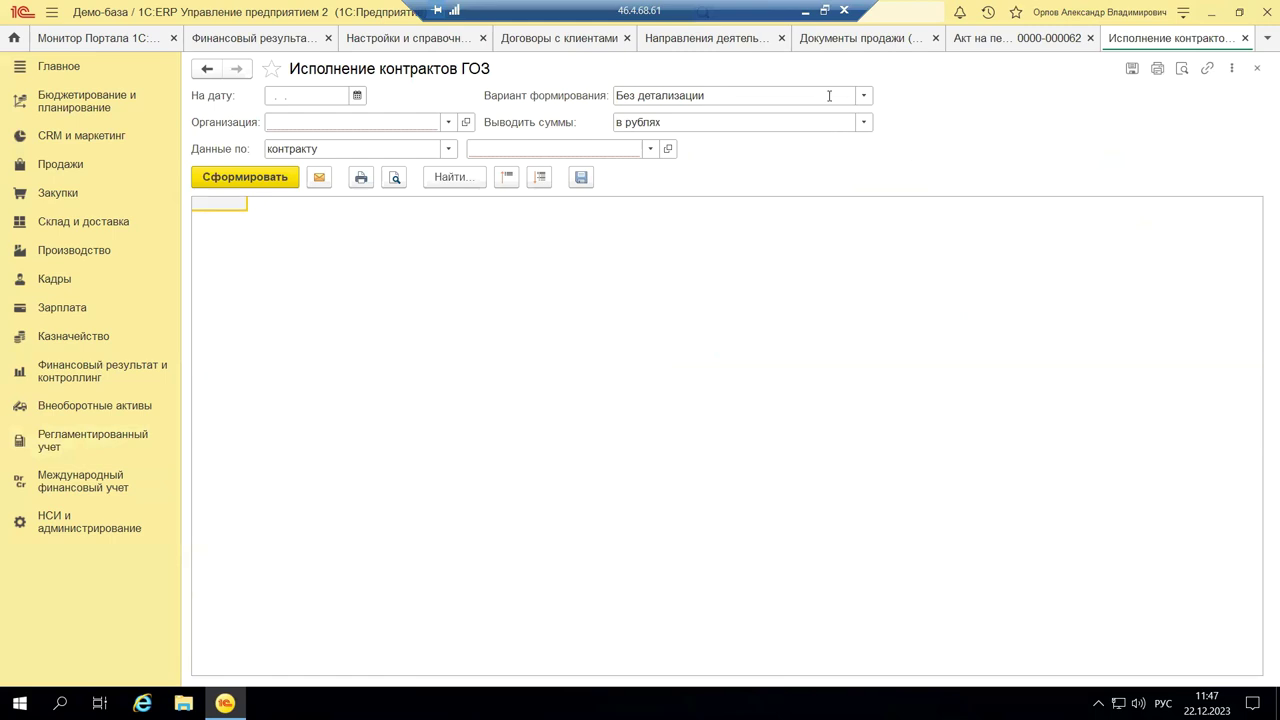
pyautogui.click(357, 95)
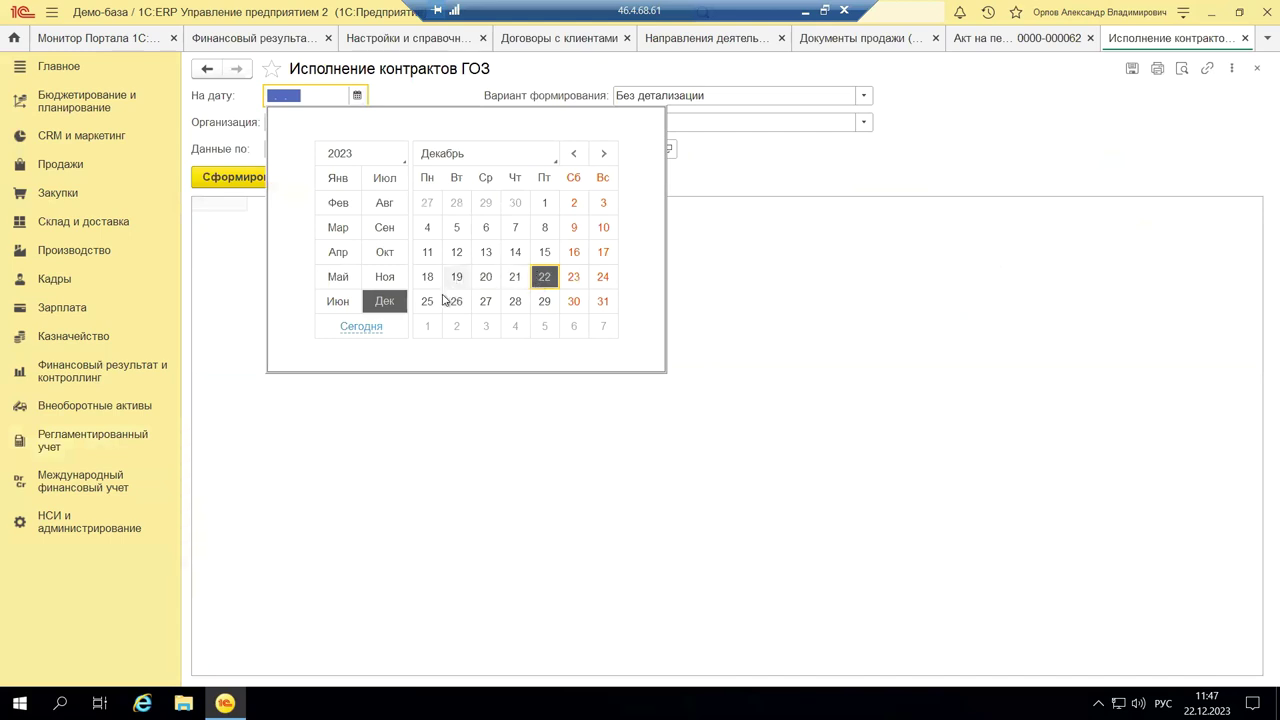
pyautogui.click(545, 276)
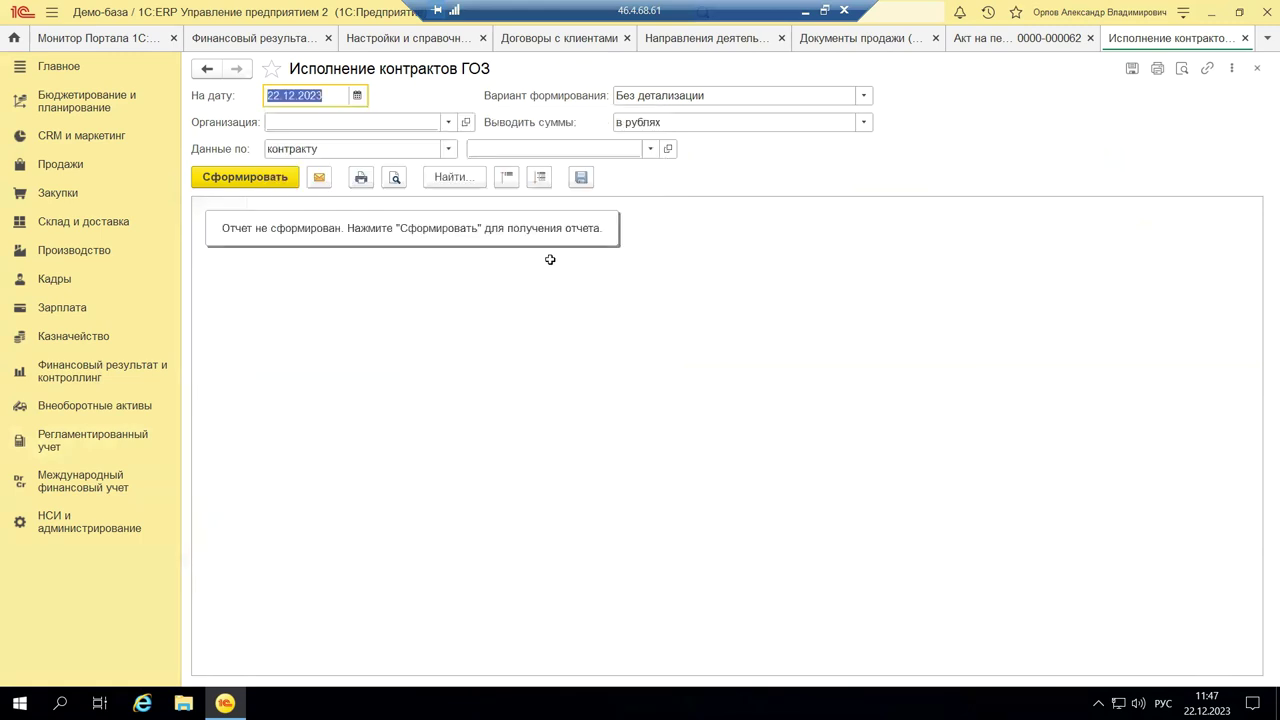